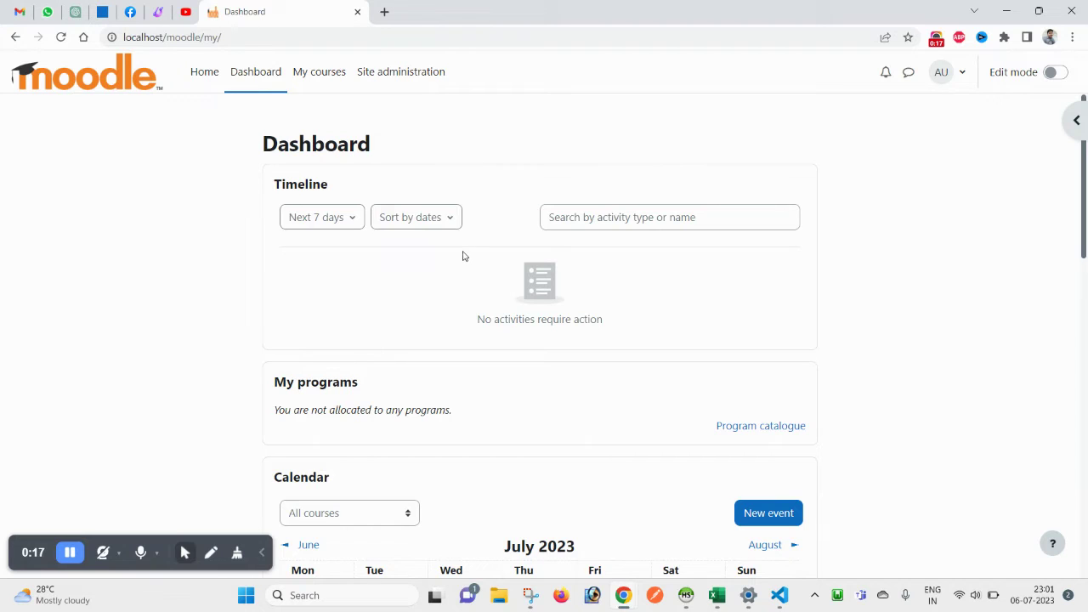
# Step: Open the Reports section of Site administration and locate the Report builder category
pyautogui.click(394, 89)
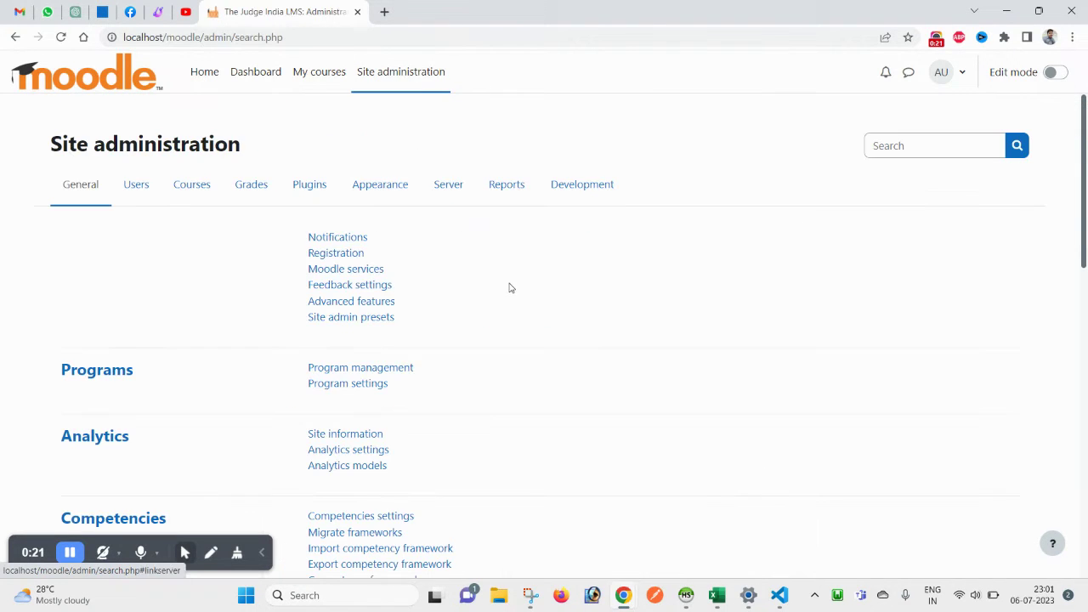
pyautogui.click(505, 188)
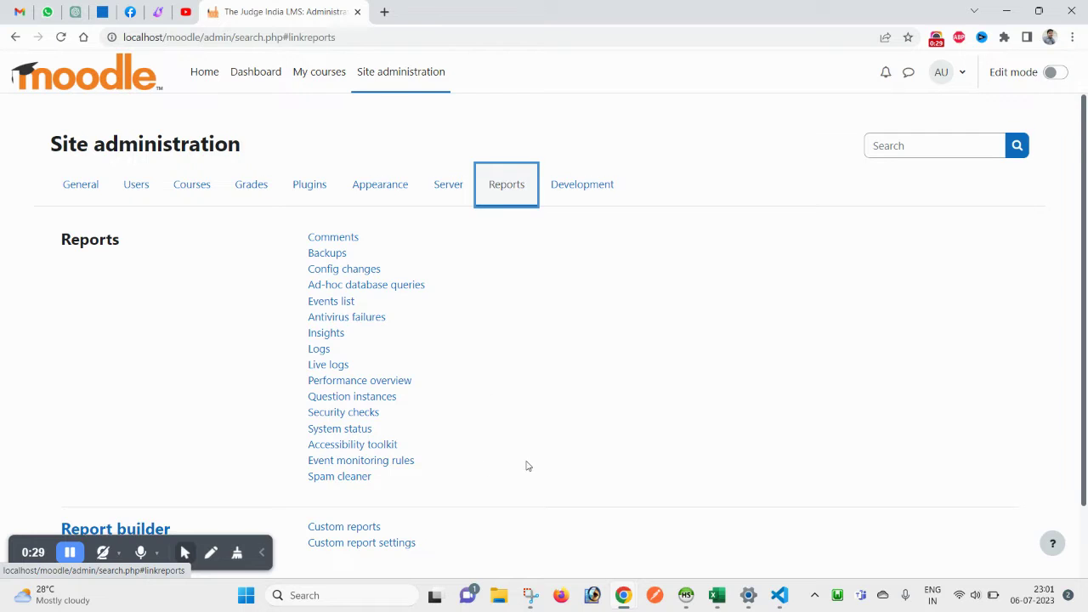
pyautogui.scroll(-1, 524, 466)
pyautogui.moveTo(52, 468); pyautogui.dragTo(175, 468)
pyautogui.click(175, 491)
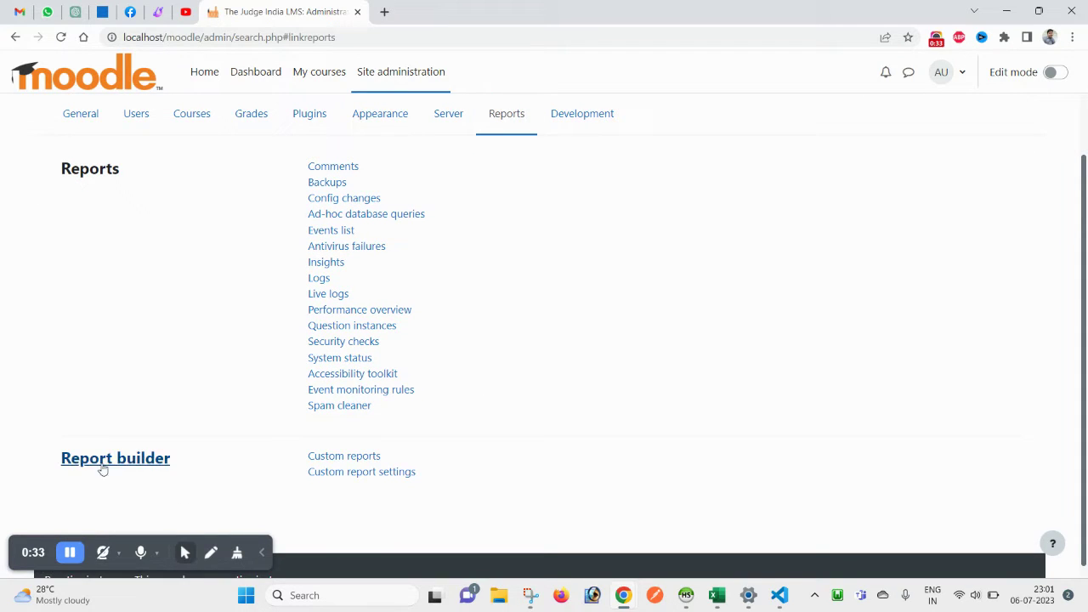
# Step: Open Custom report settings in a separate browser tab and review the description of the custom reports limit
pyautogui.middleClick(358, 473)
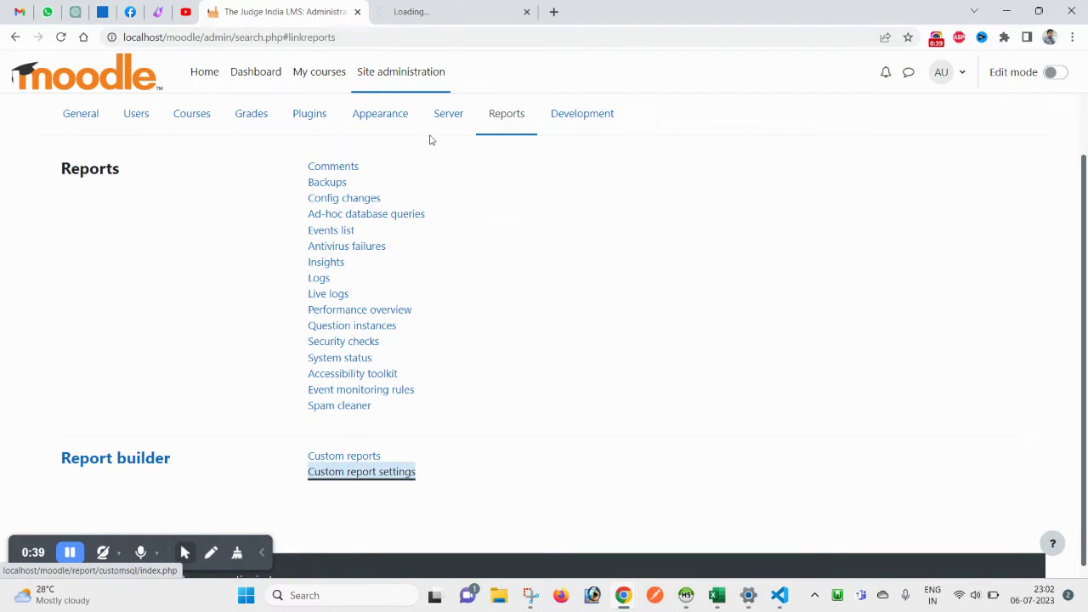
pyautogui.click(463, 13)
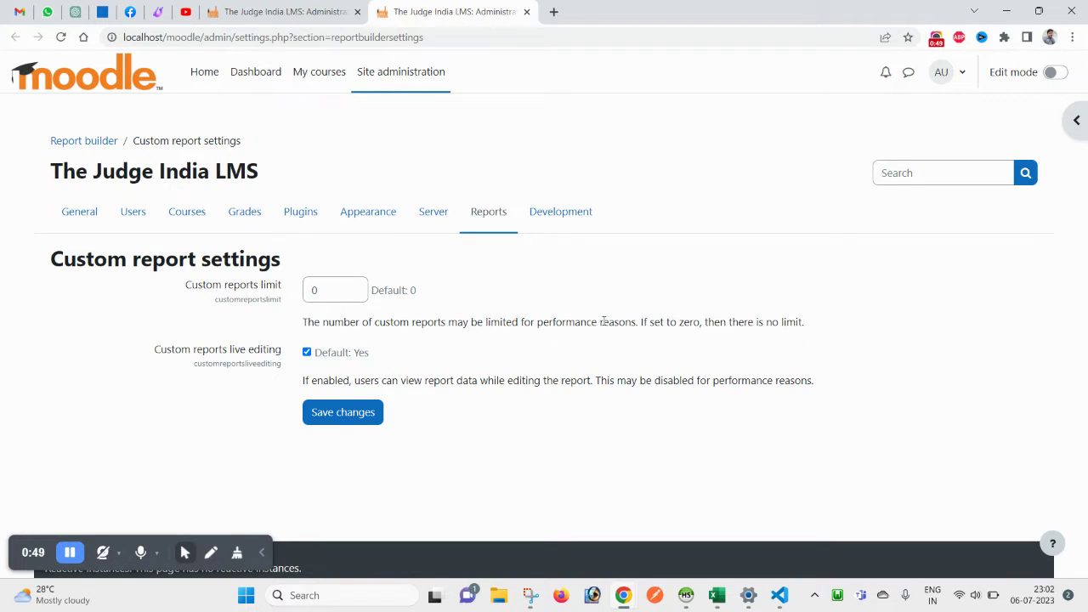
pyautogui.moveTo(637, 322); pyautogui.dragTo(323, 322)
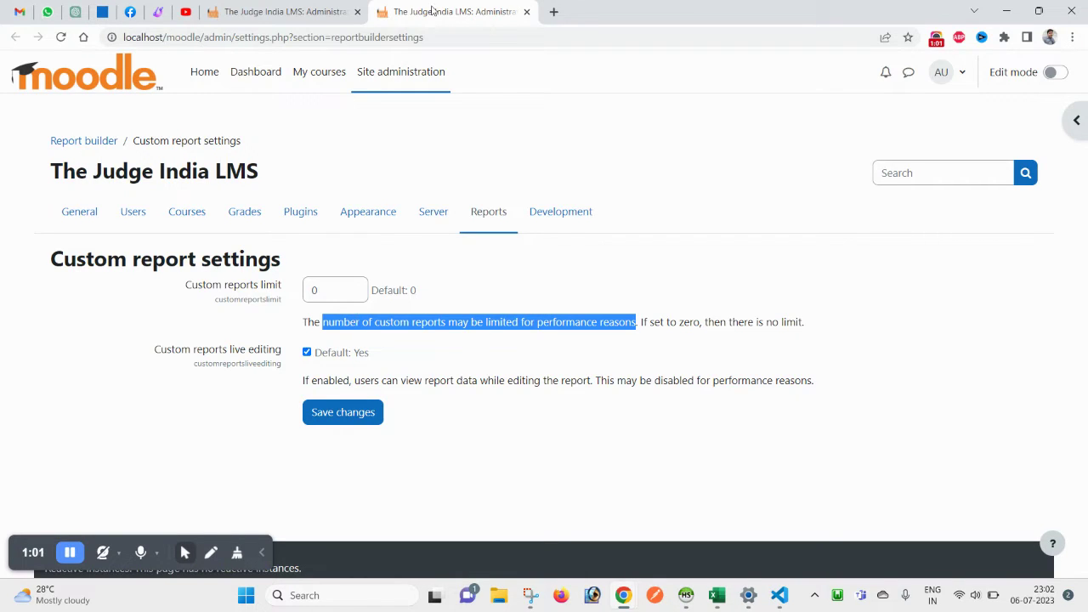
# Step: Open the Custom reports page from Report builder in a separate browser tab and close the Custom report settings page
pyautogui.click(353, 6)
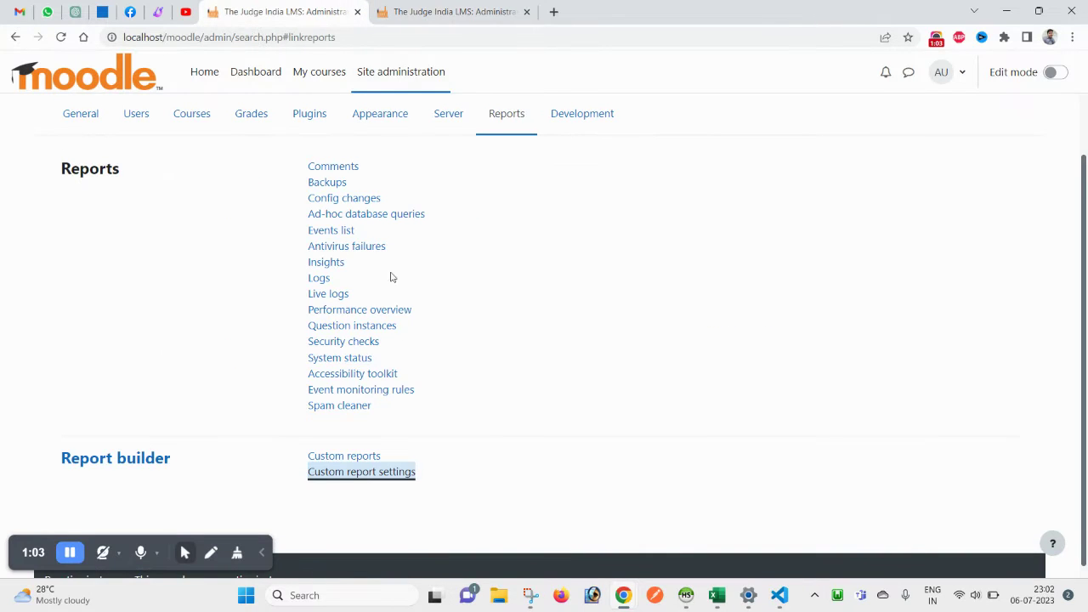
pyautogui.middleClick(340, 457)
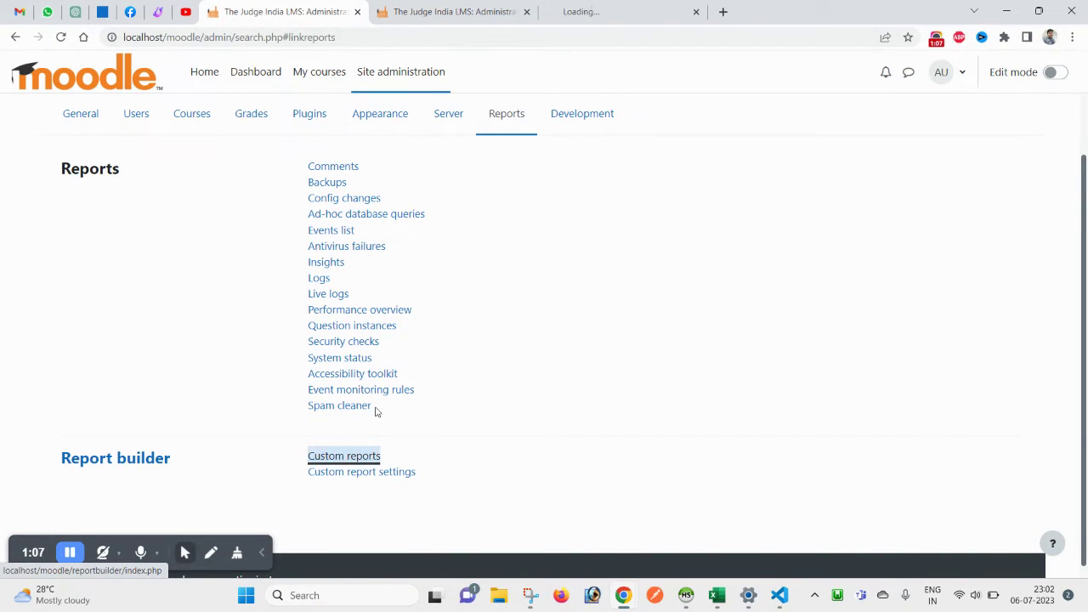
pyautogui.click(625, 7)
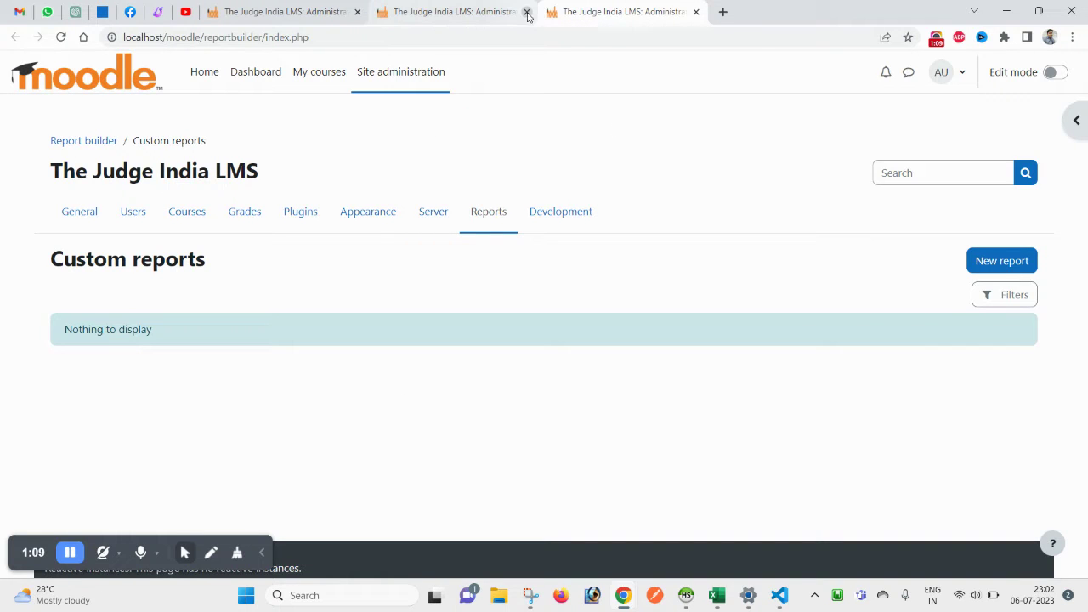
pyautogui.click(526, 12)
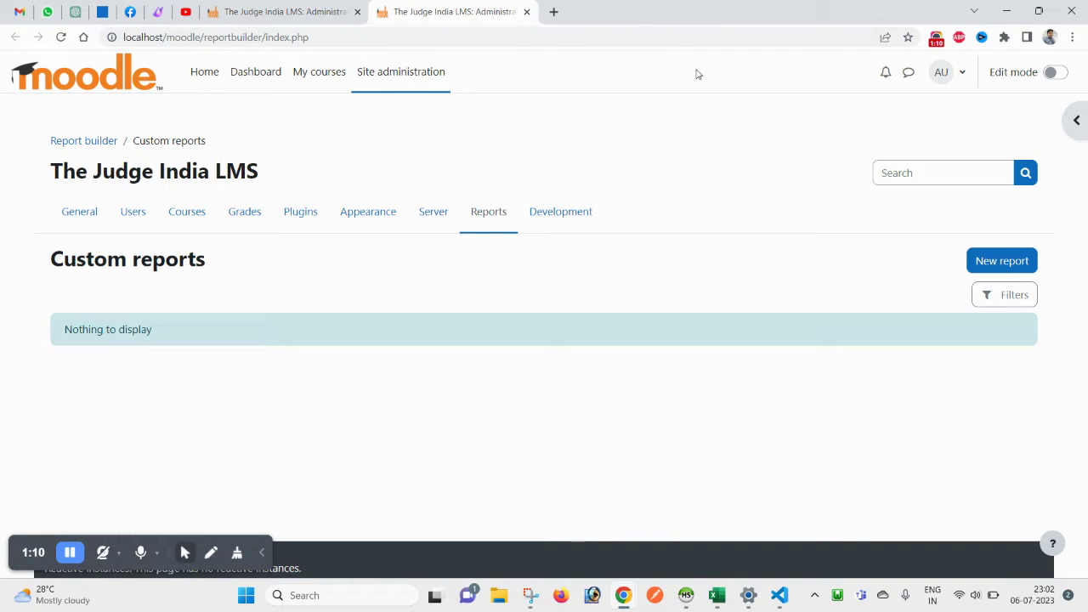
# Step: Create a custom report named Activity Completion Report with the Courses source, the default setup included and duplicate rows removed
pyautogui.click(992, 270)
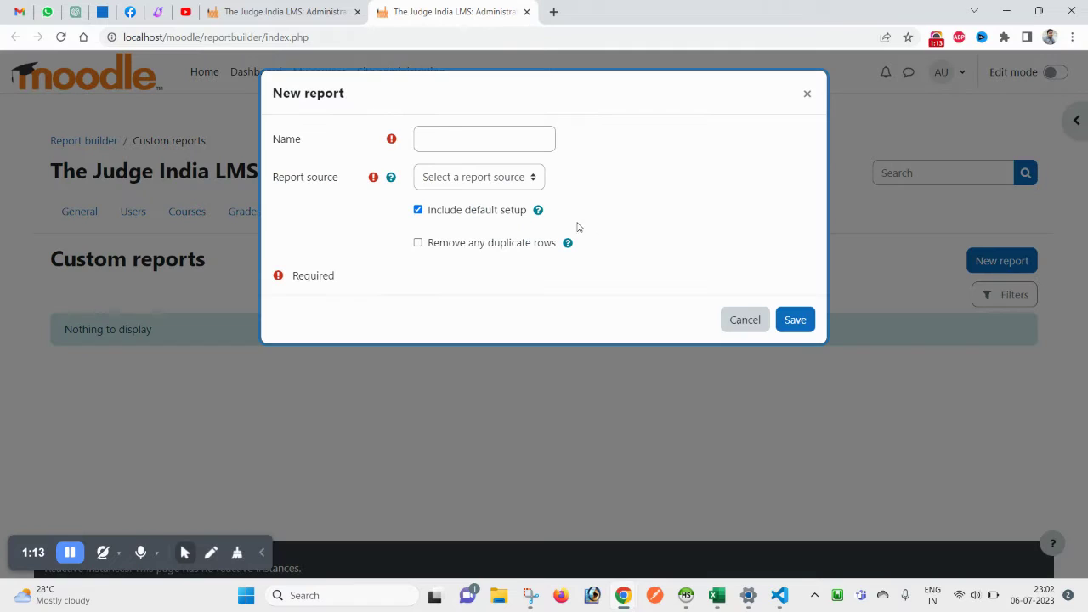
pyautogui.click(489, 140)
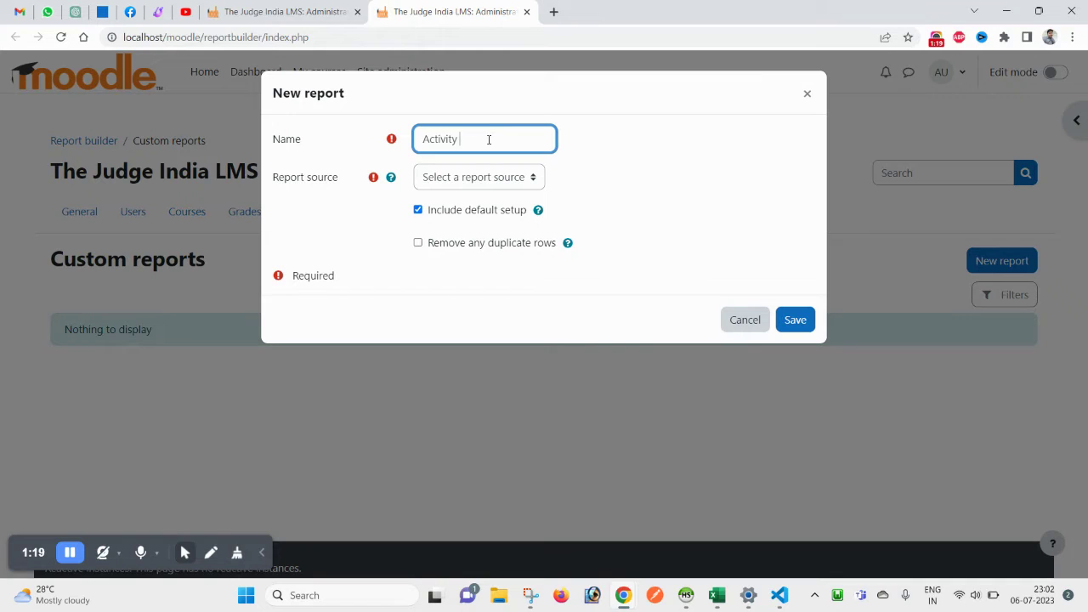
pyautogui.write('Activity Completion Report')
pyautogui.click(516, 182)
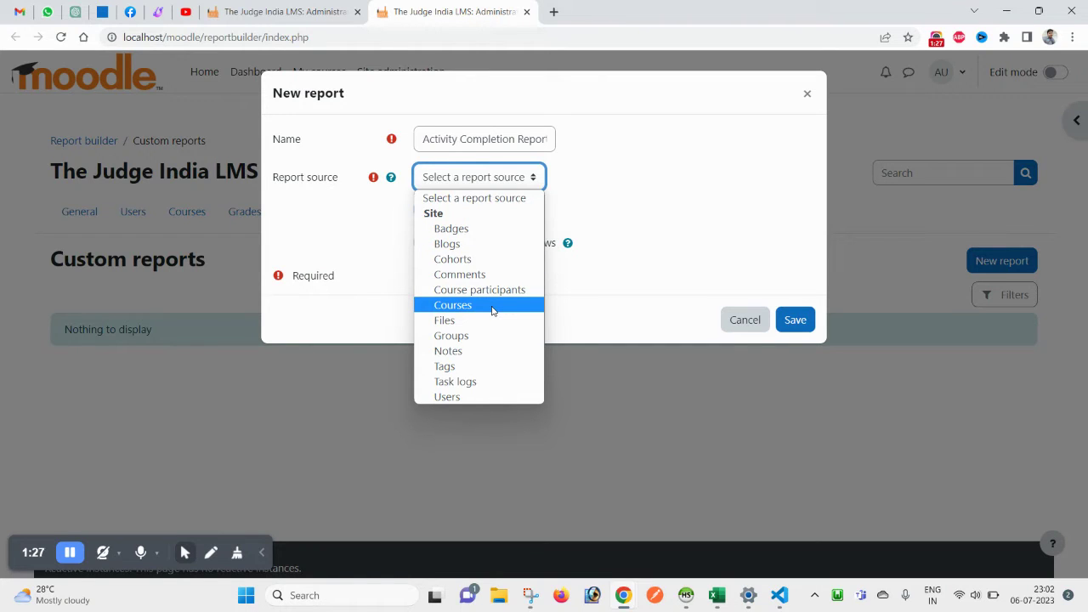
pyautogui.click(492, 311)
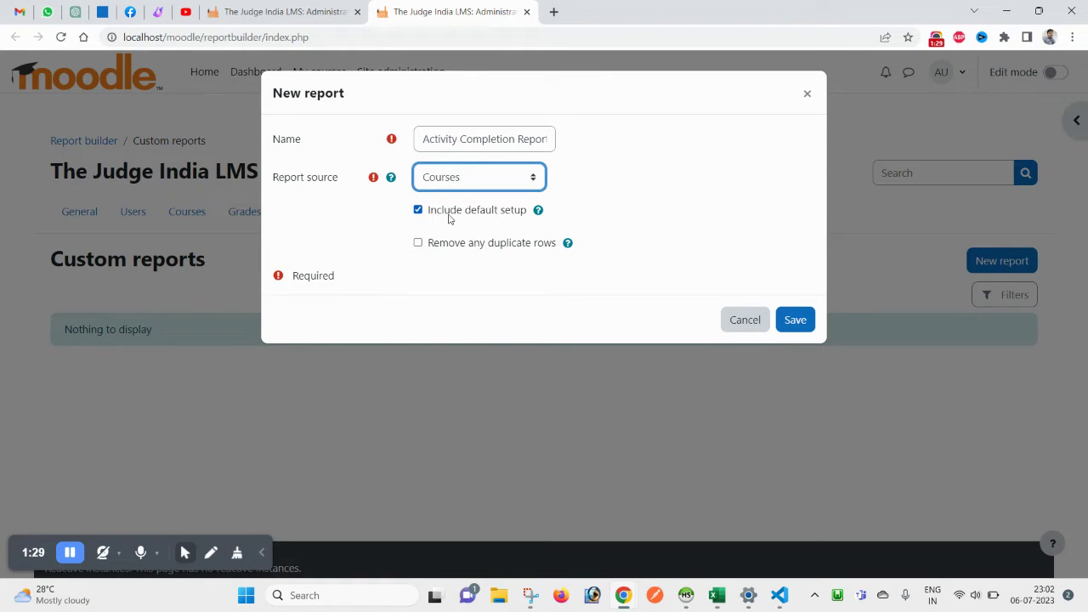
pyautogui.click(480, 244)
pyautogui.click(798, 321)
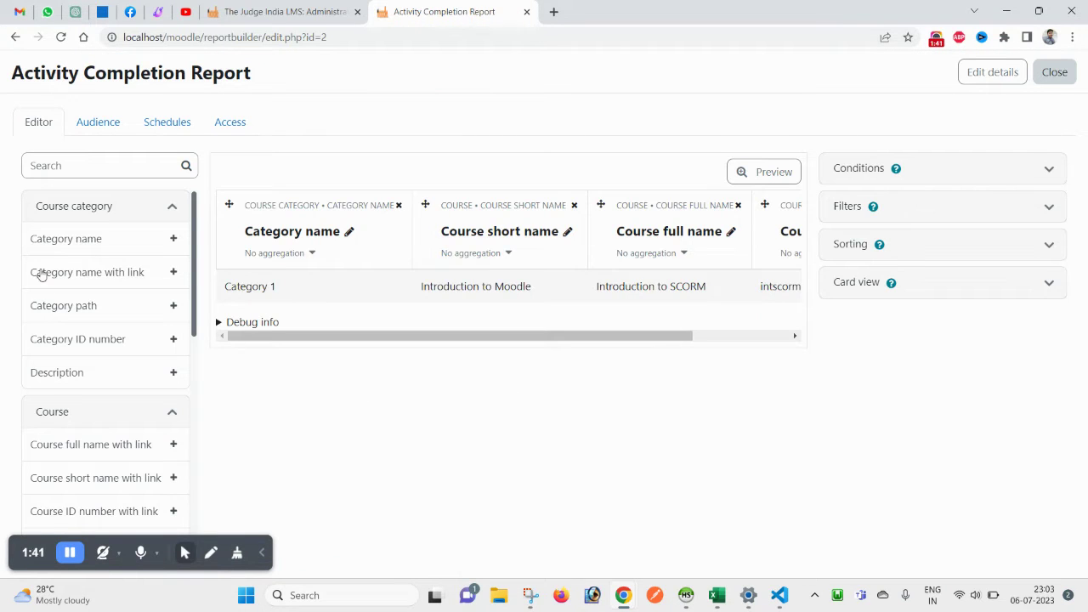
# Step: Examine the available course category, course and tag columns and the default columns of the report
pyautogui.scroll(-2, 96, 411)
pyautogui.scroll(-5, 96, 412)
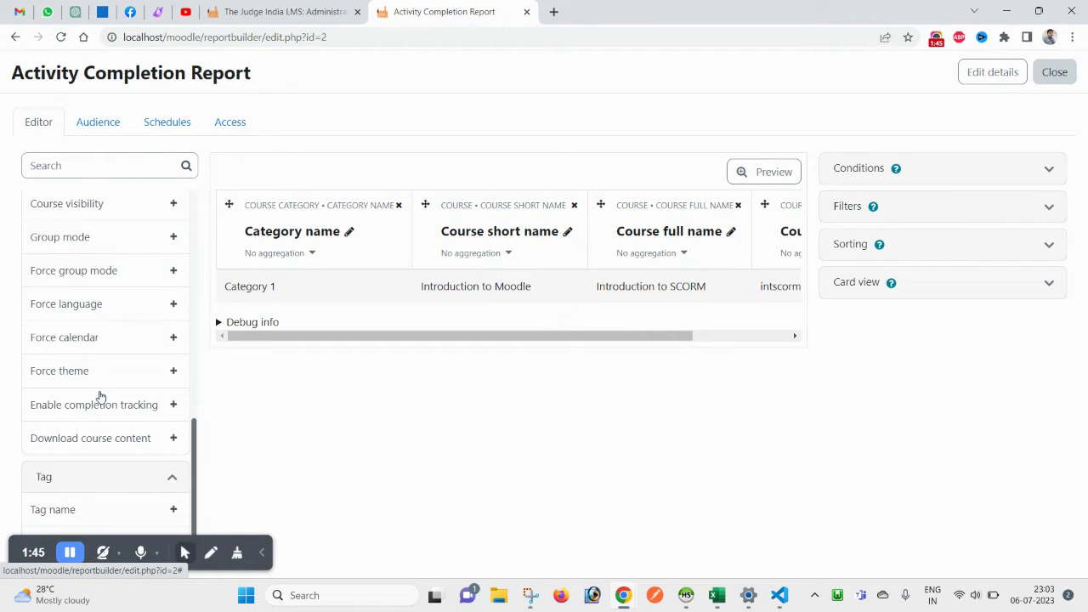
pyautogui.scroll(7, 99, 397)
pyautogui.moveTo(287, 336); pyautogui.dragTo(536, 338)
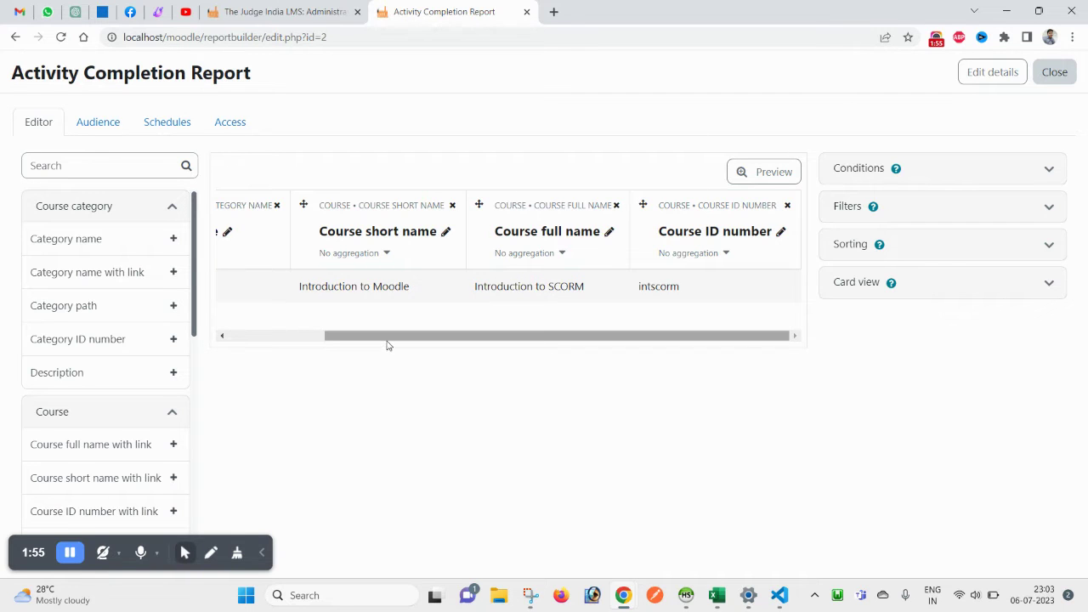
pyautogui.moveTo(386, 340); pyautogui.dragTo(253, 341)
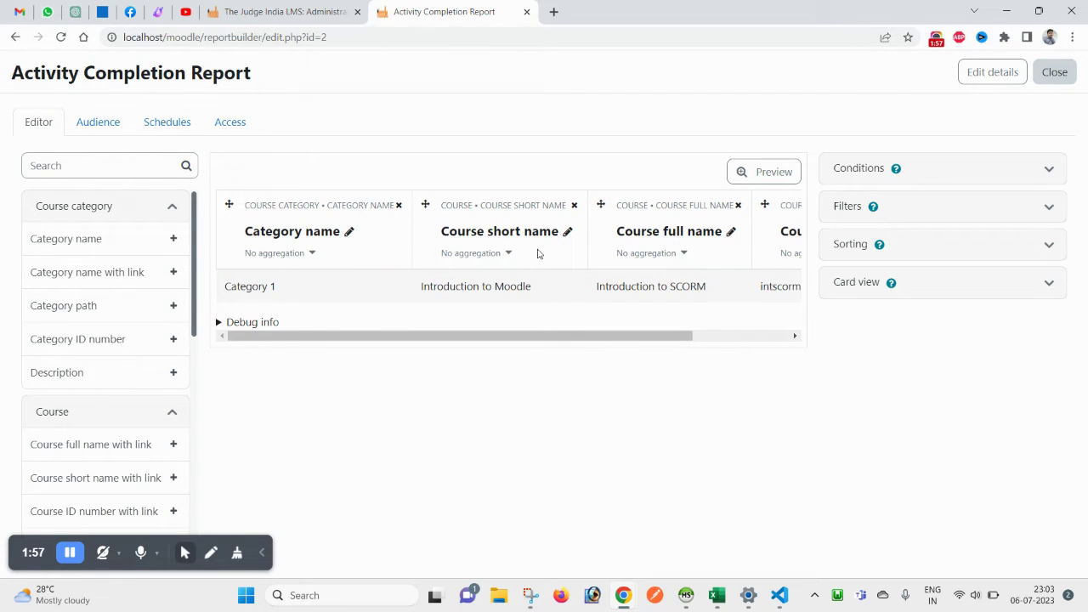
pyautogui.moveTo(564, 339); pyautogui.dragTo(709, 354)
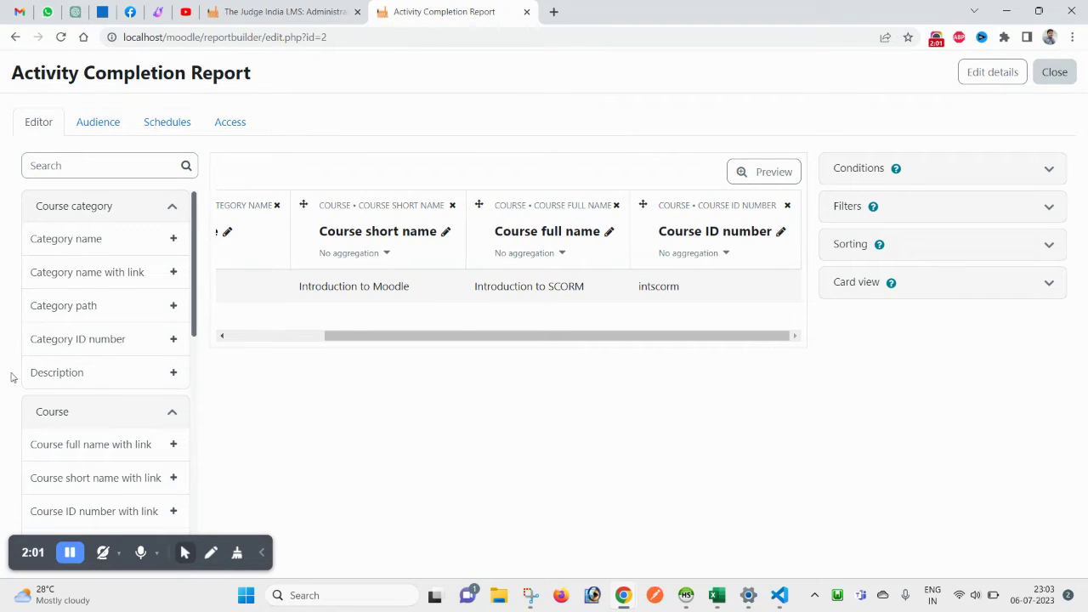
# Step: Add the Course start date and Course end date columns to the report
pyautogui.scroll(-4, 149, 420)
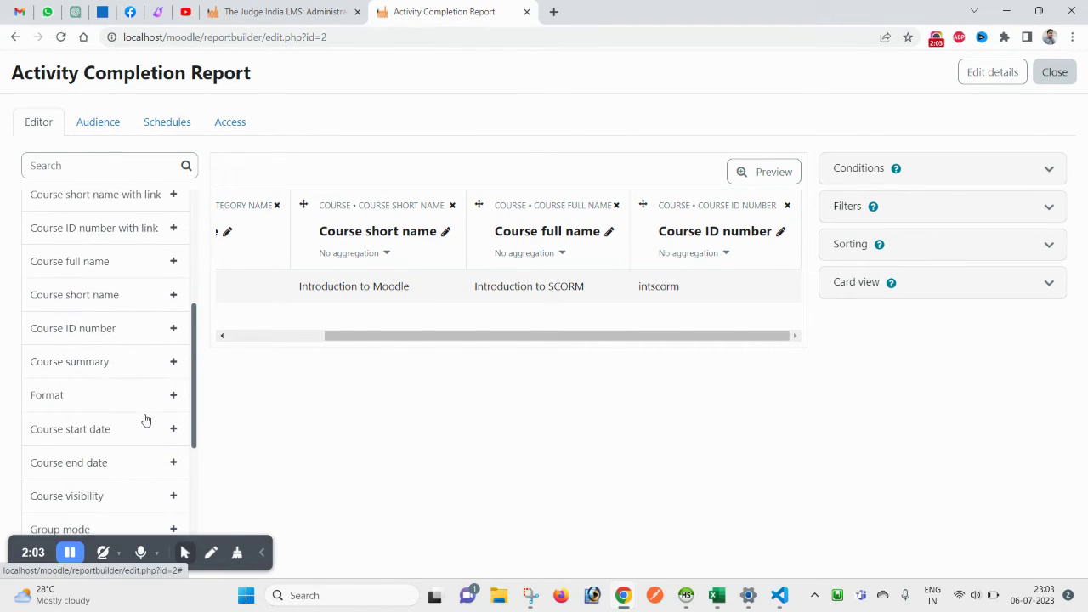
pyautogui.scroll(-1, 145, 420)
pyautogui.moveTo(103, 287); pyautogui.dragTo(118, 310)
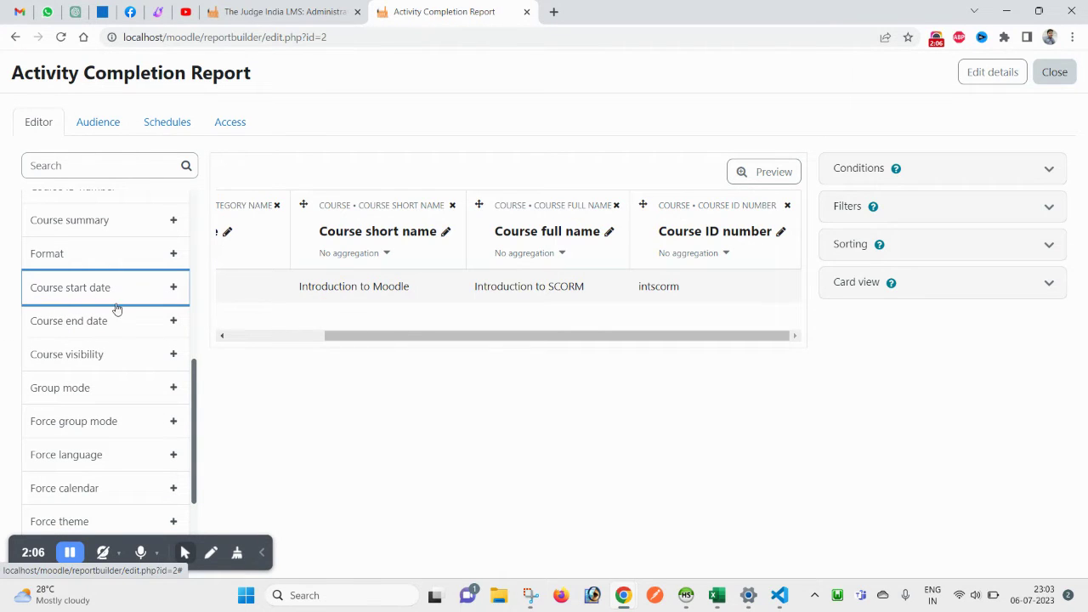
pyautogui.click(175, 290)
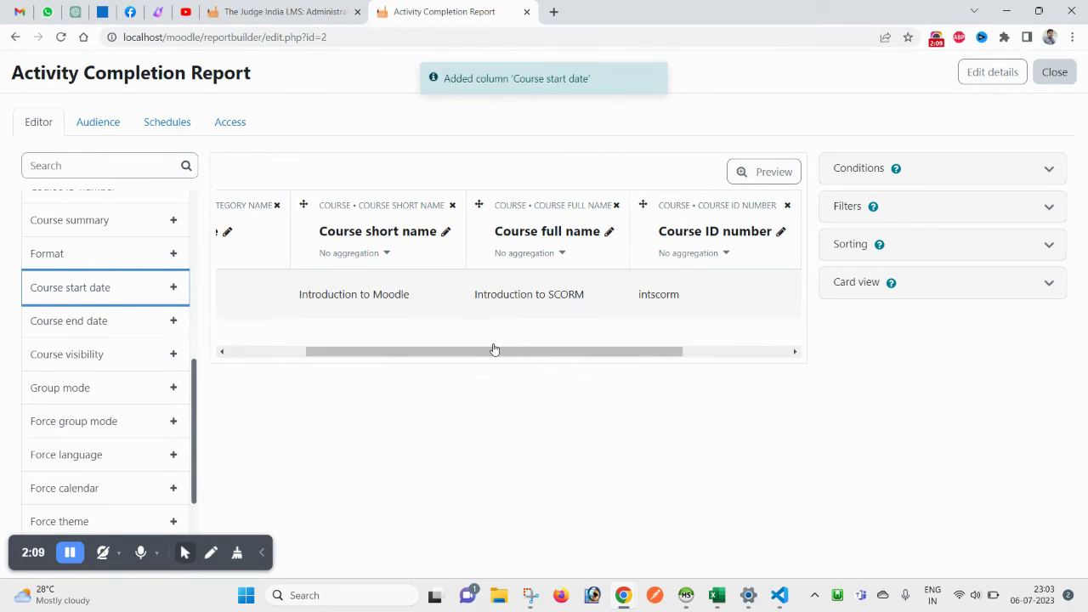
pyautogui.moveTo(455, 356); pyautogui.dragTo(621, 360)
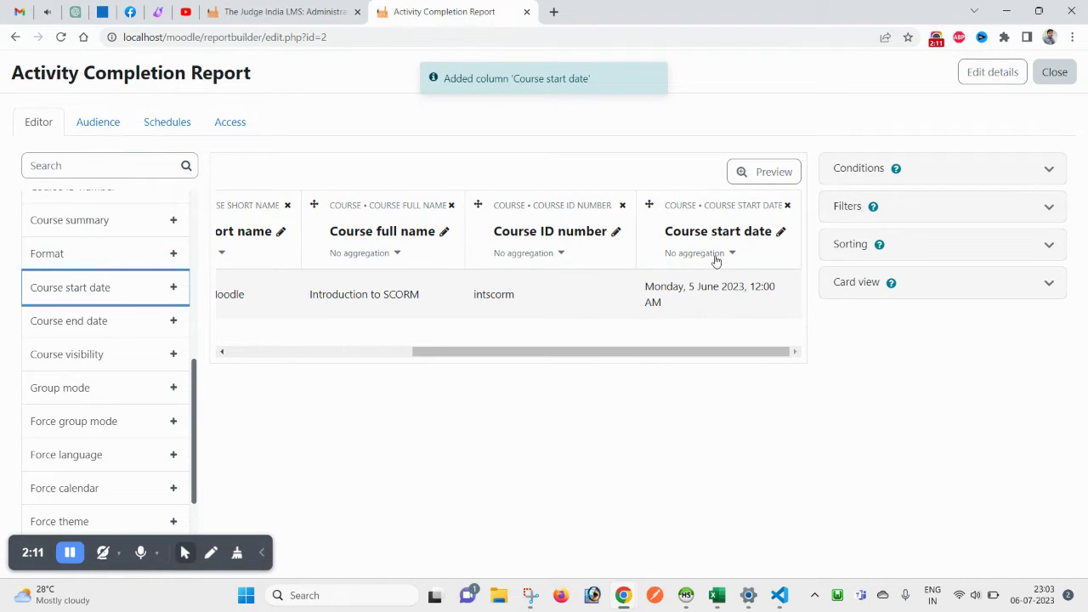
pyautogui.click(174, 323)
pyautogui.moveTo(537, 359); pyautogui.dragTo(476, 356)
# Step: Add the Group mode column to the report and check it in the table
pyautogui.scroll(-2, 94, 438)
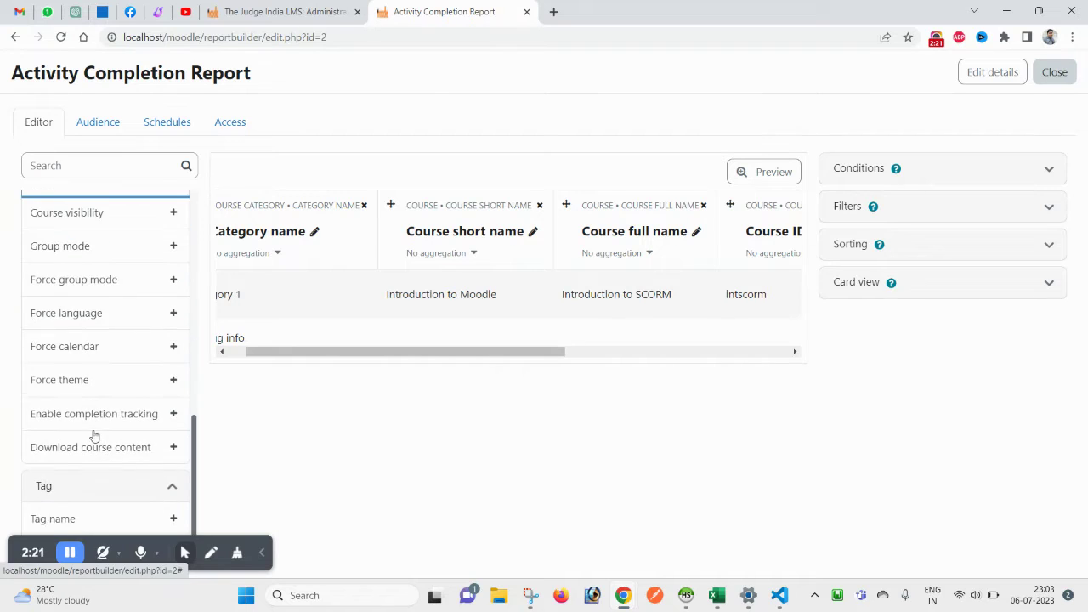
pyautogui.scroll(1, 94, 433)
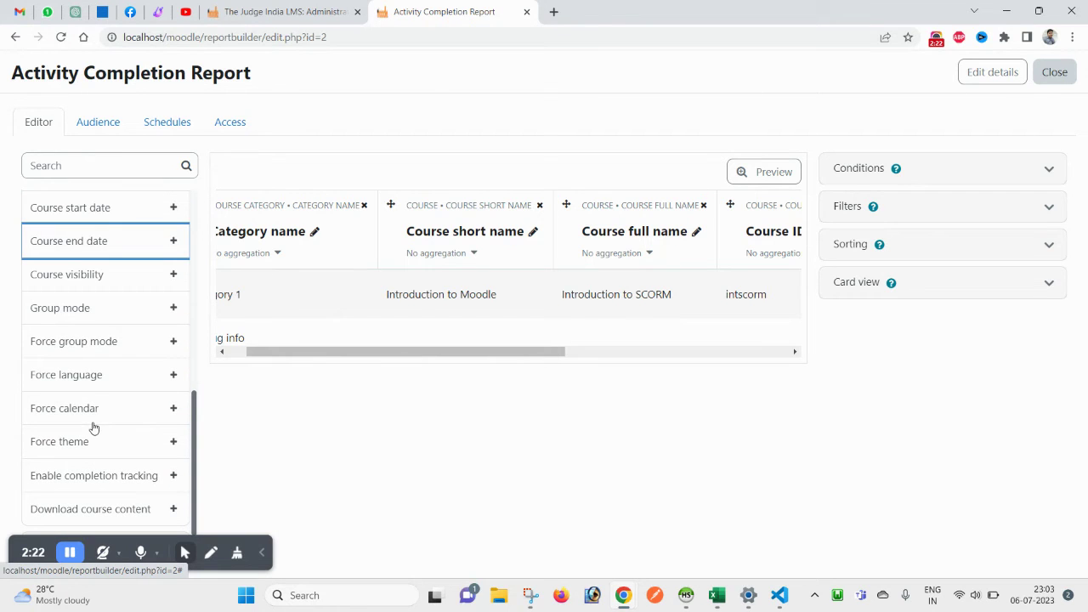
pyautogui.click(175, 309)
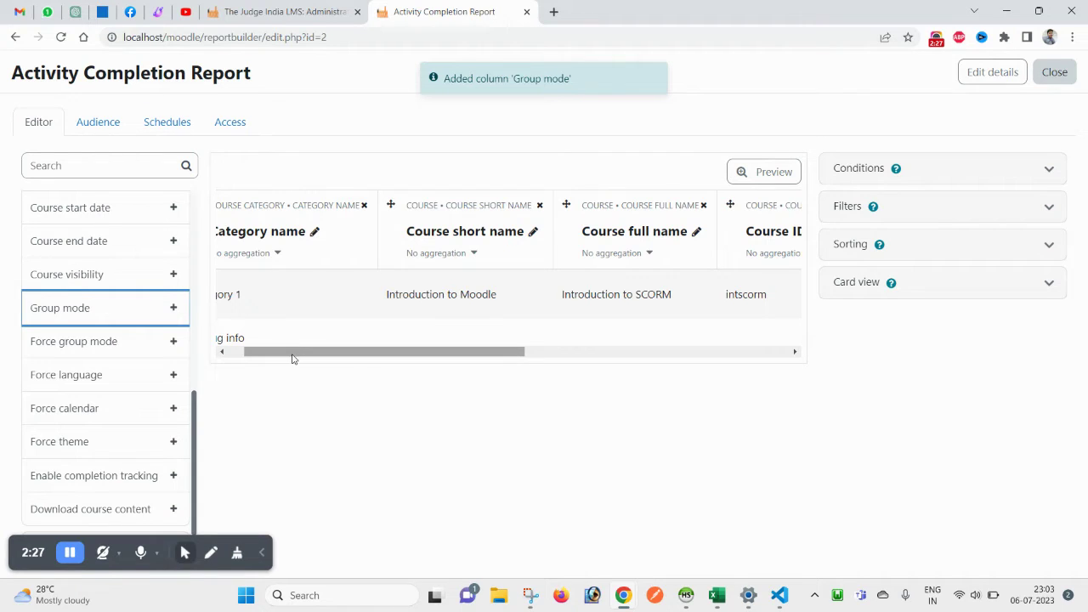
pyautogui.moveTo(292, 358); pyautogui.dragTo(576, 364)
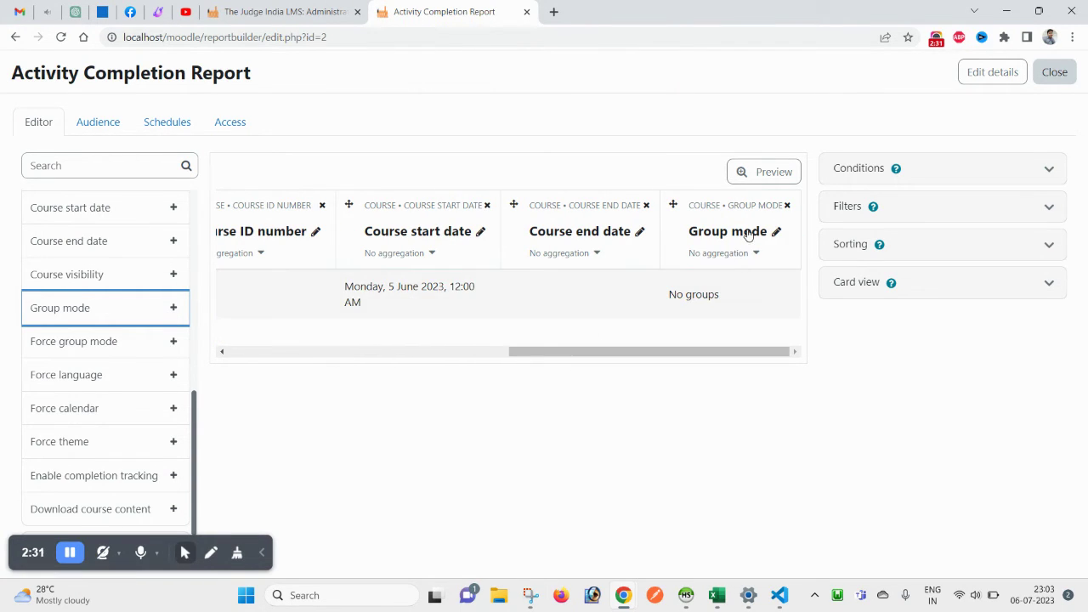
# Step: Examine the report's conditions, including the category choices, and its filters, sorting and card view settings
pyautogui.click(1048, 169)
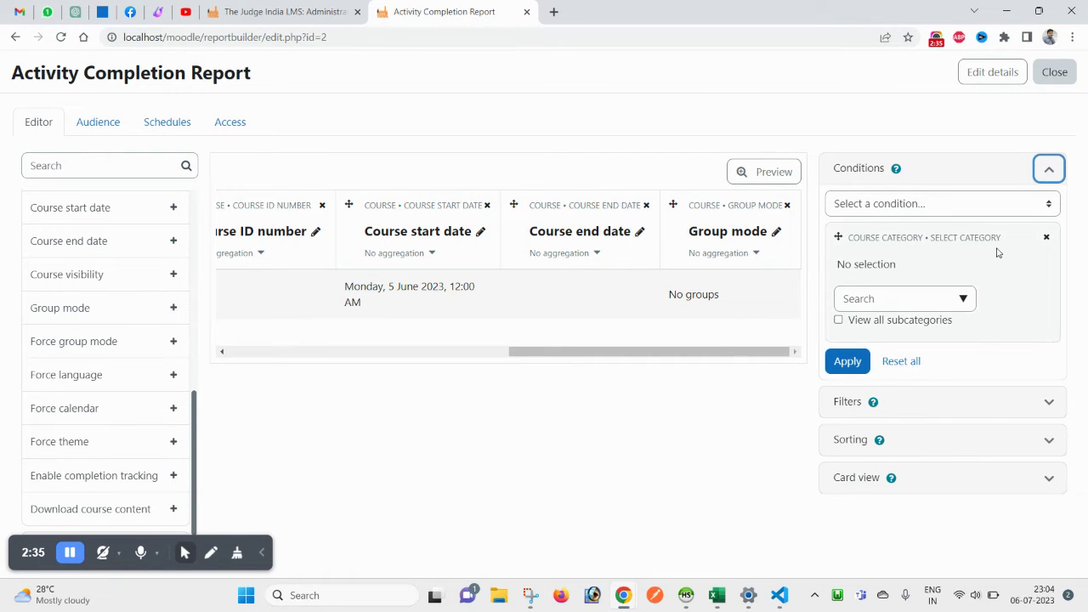
pyautogui.click(963, 301)
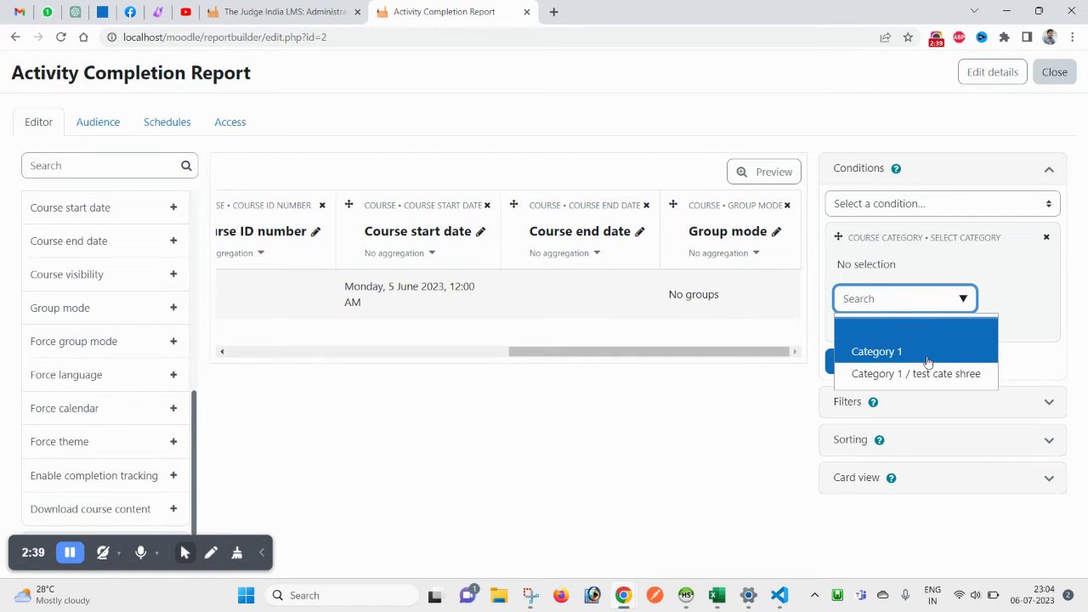
pyautogui.click(980, 277)
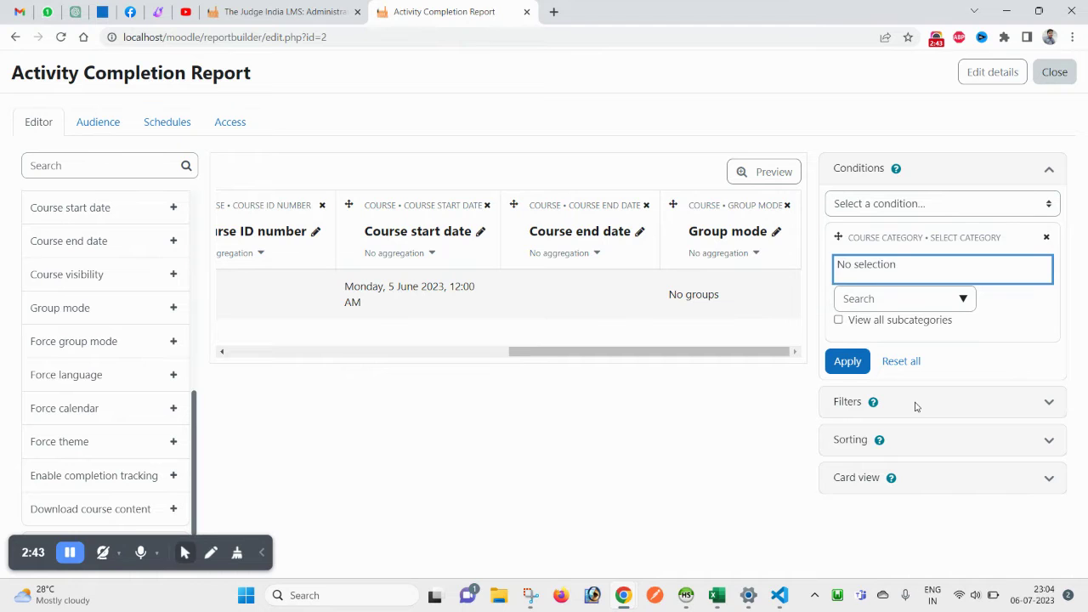
pyautogui.click(1039, 410)
pyautogui.scroll(-2, 1018, 408)
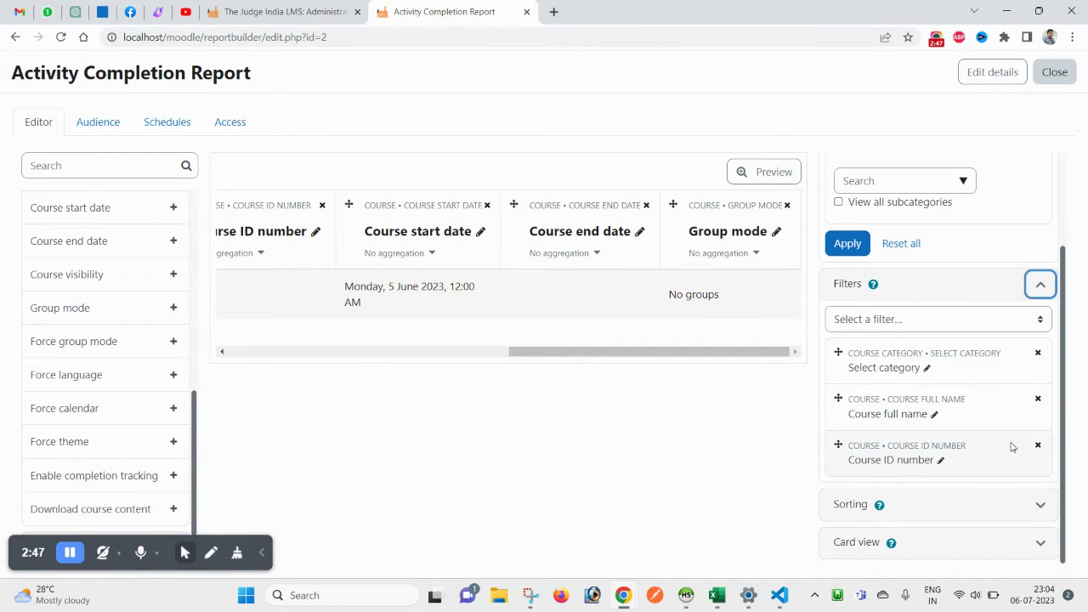
pyautogui.click(1039, 505)
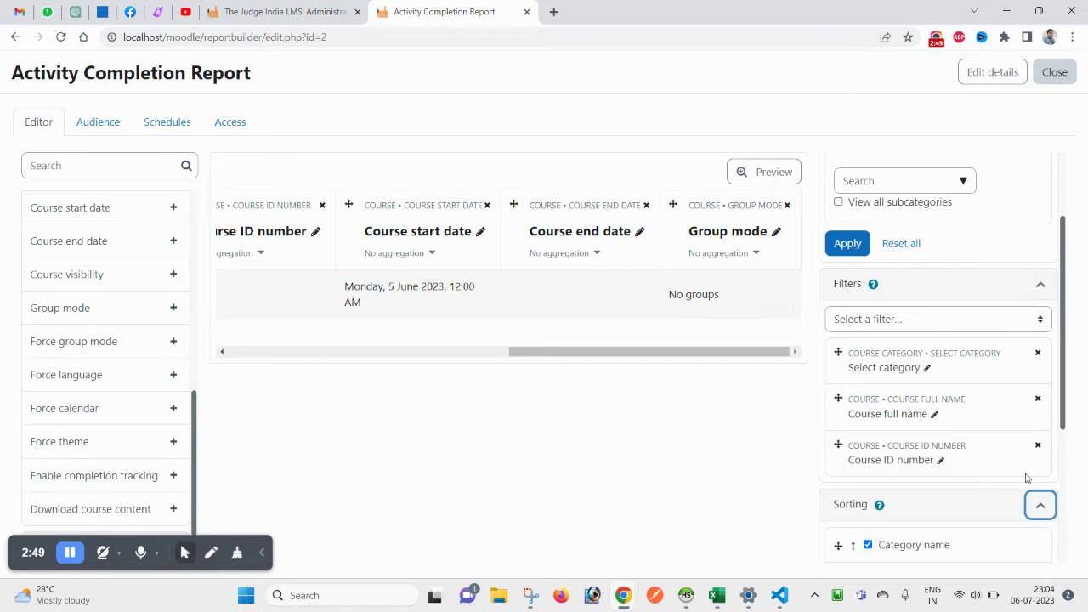
pyautogui.scroll(-3, 981, 453)
pyautogui.scroll(-1, 893, 425)
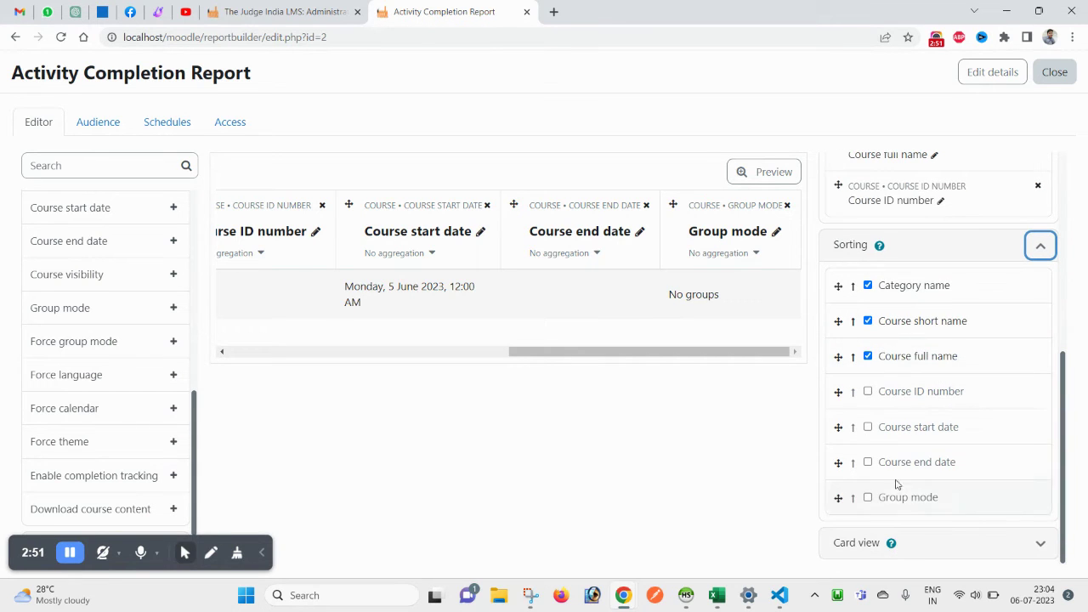
pyautogui.click(1040, 245)
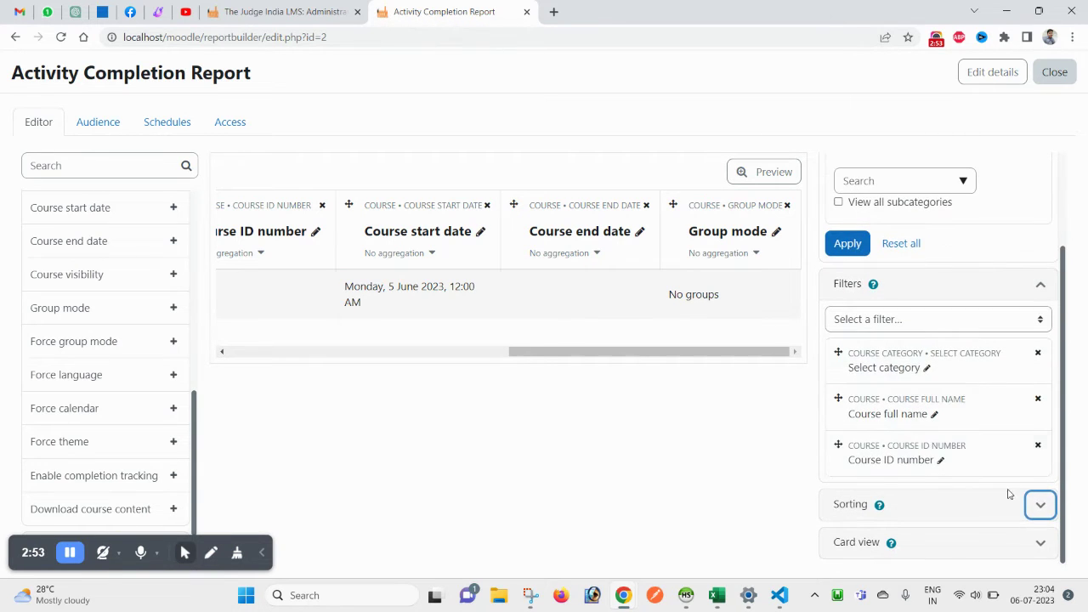
pyautogui.click(1041, 544)
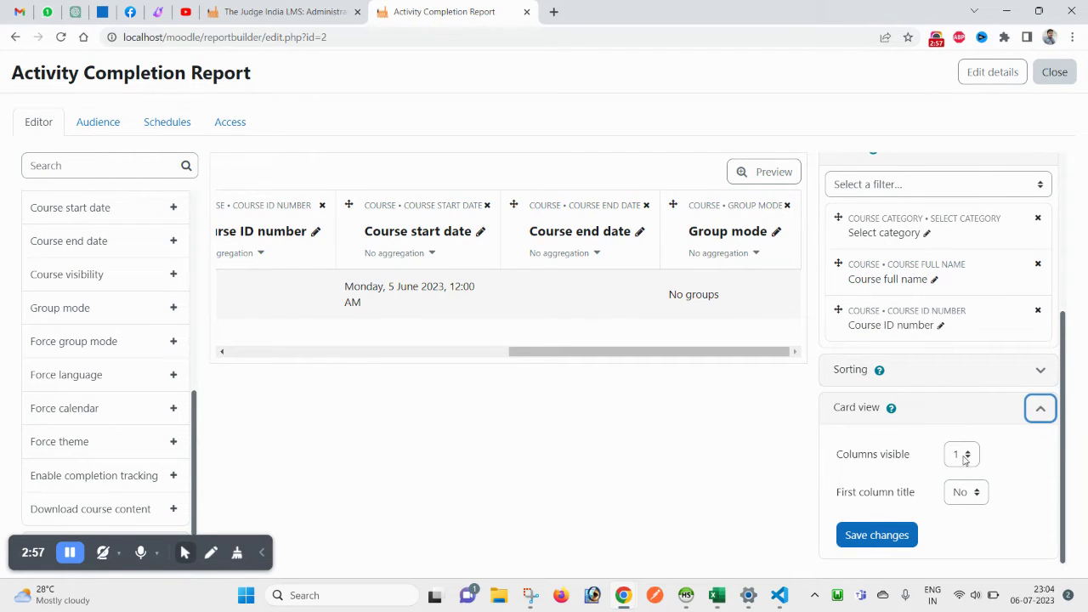
# Step: Set the card view's First column title to Yes, keep one visible column, and save the card view settings
pyautogui.click(966, 460)
pyautogui.click(955, 468)
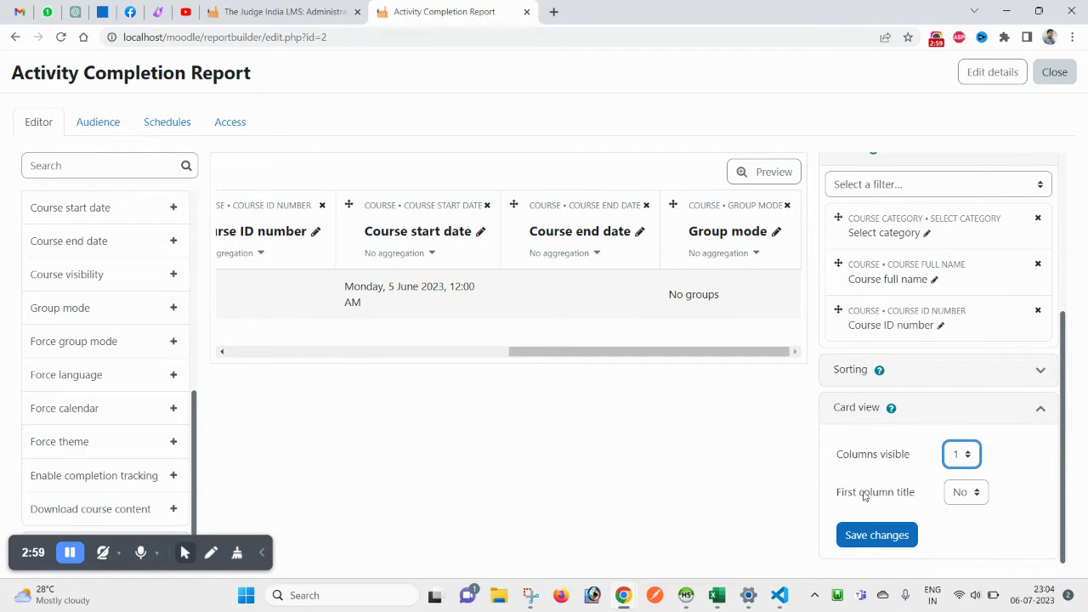
pyautogui.click(975, 494)
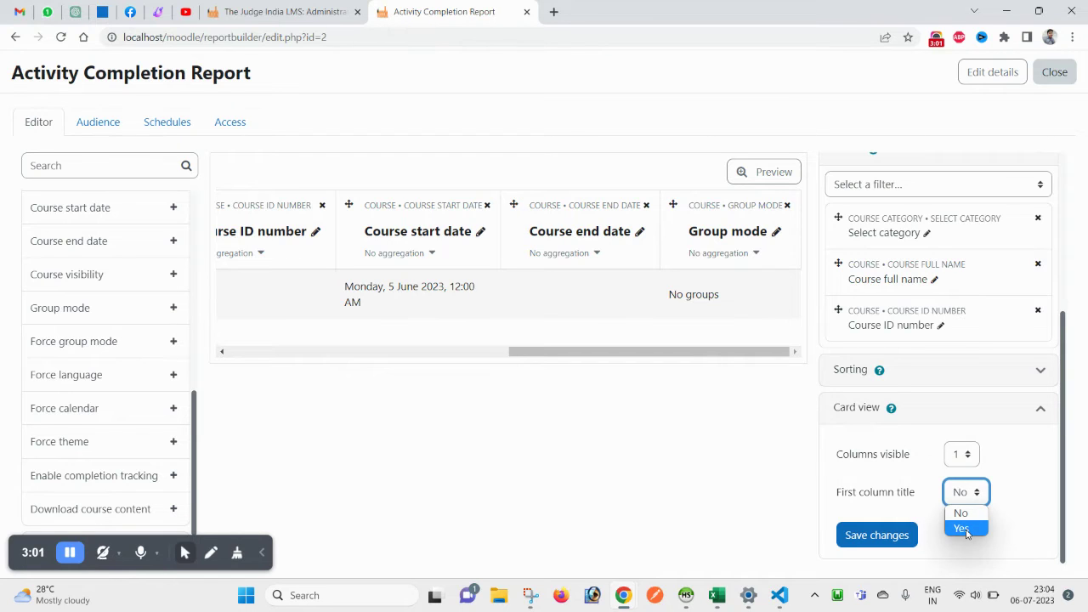
pyautogui.click(964, 529)
pyautogui.click(864, 540)
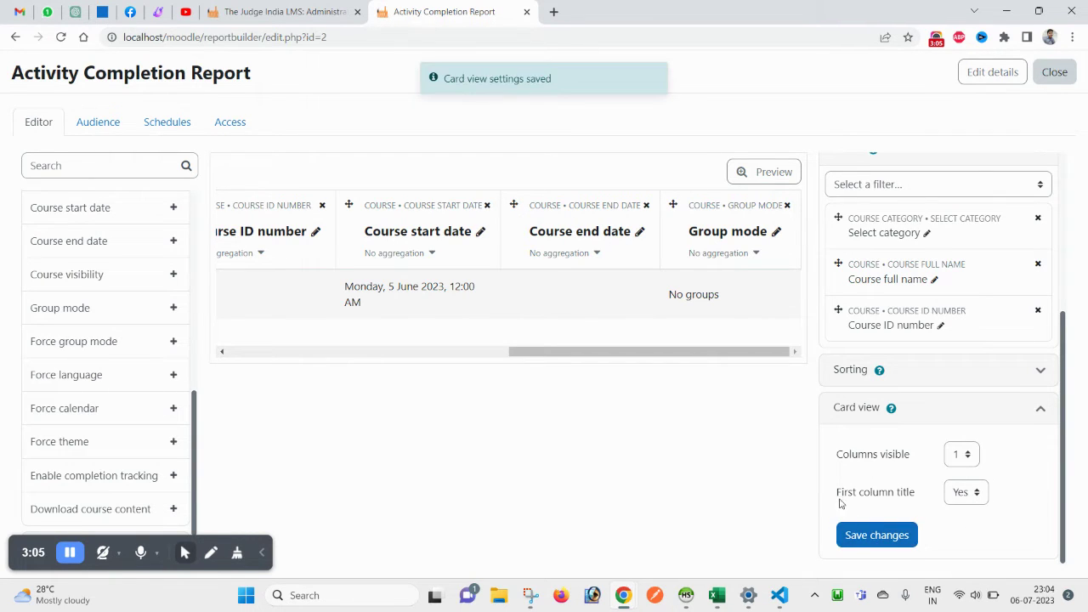
pyautogui.click(867, 541)
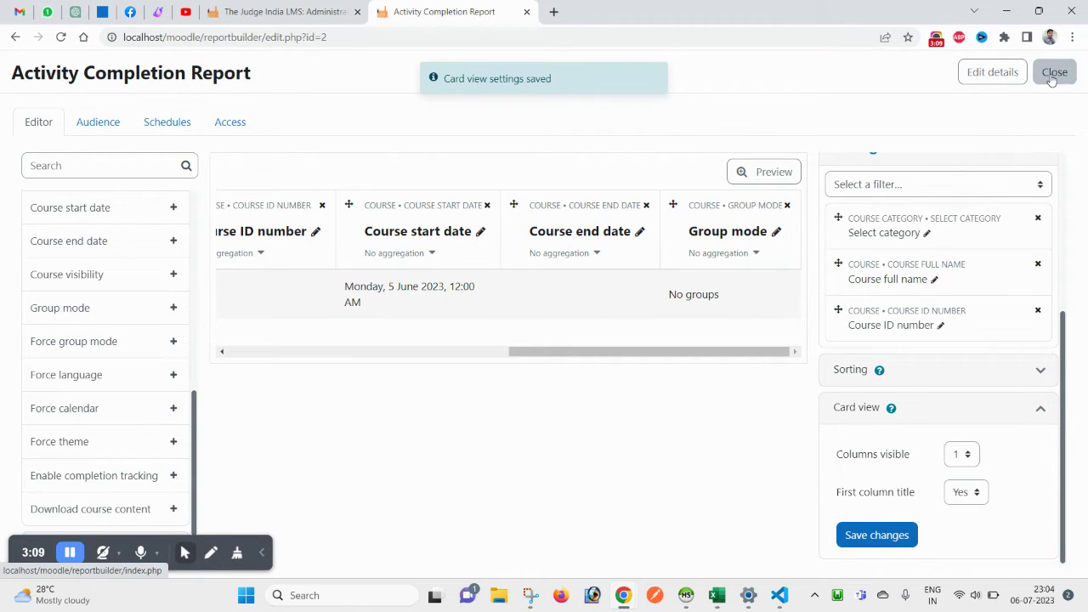
# Step: Check the report's audiences and close the report editor
pyautogui.click(98, 121)
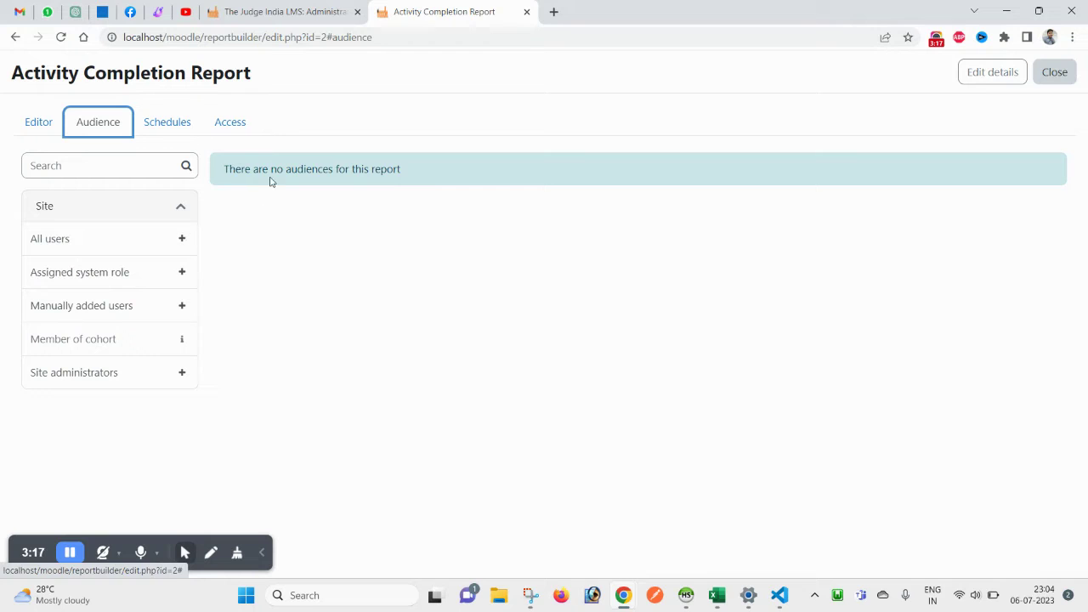
pyautogui.moveTo(223, 169); pyautogui.dragTo(397, 181)
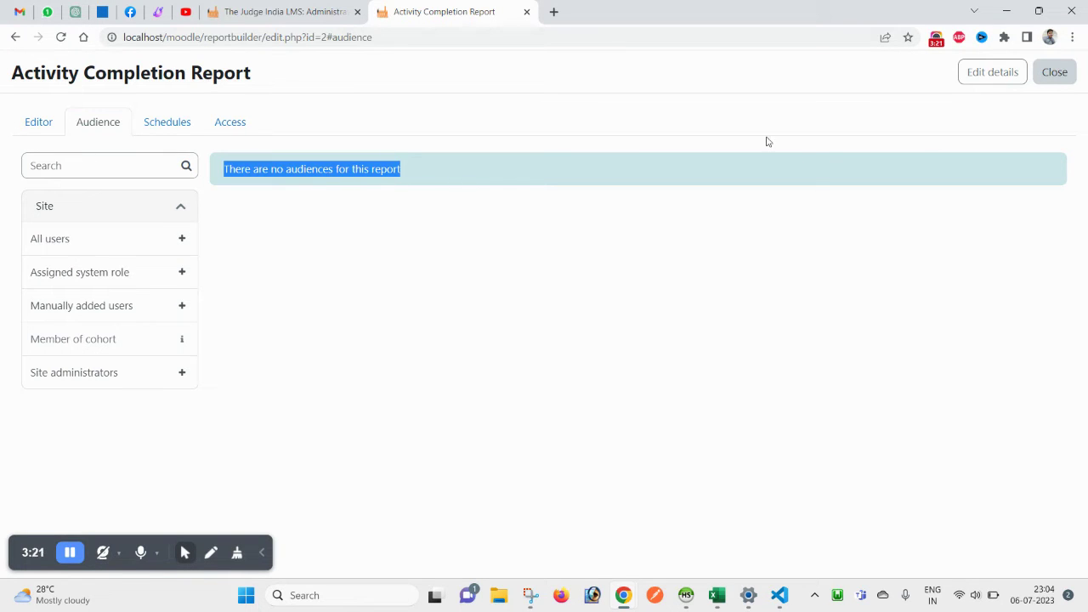
pyautogui.click(1052, 73)
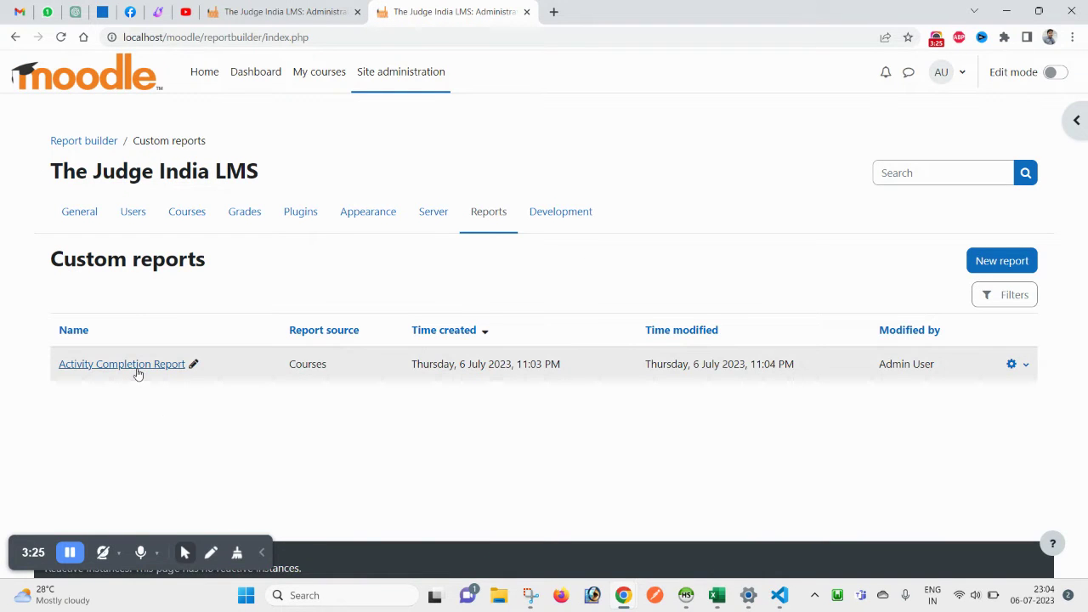
# Step: Open the Activity Completion Report's editor in a separate browser tab and return to the custom reports list
pyautogui.middleClick(136, 373)
pyautogui.click(605, 12)
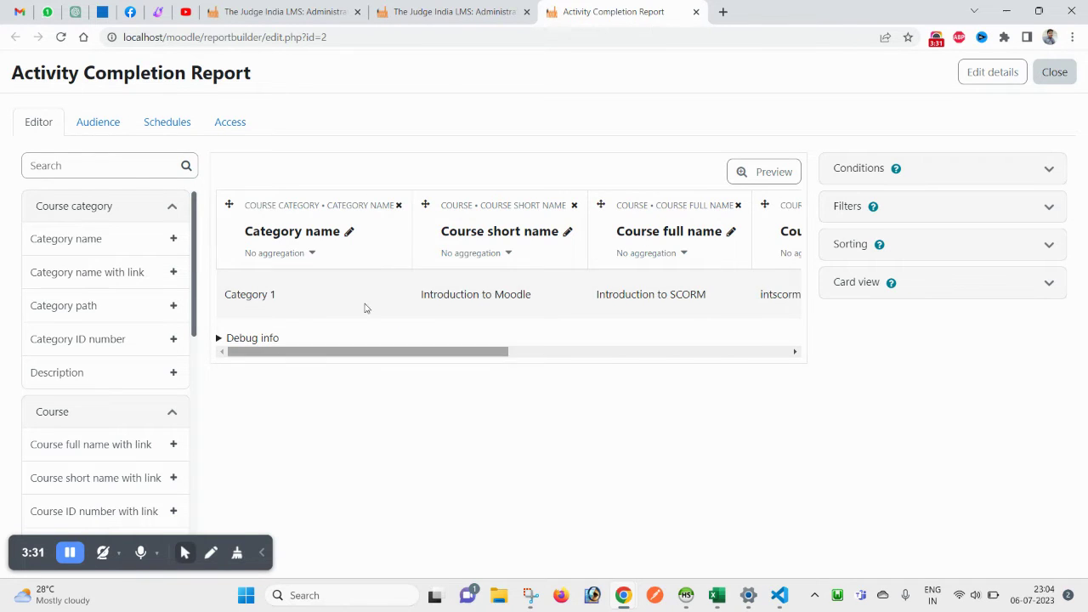
pyautogui.click(461, 10)
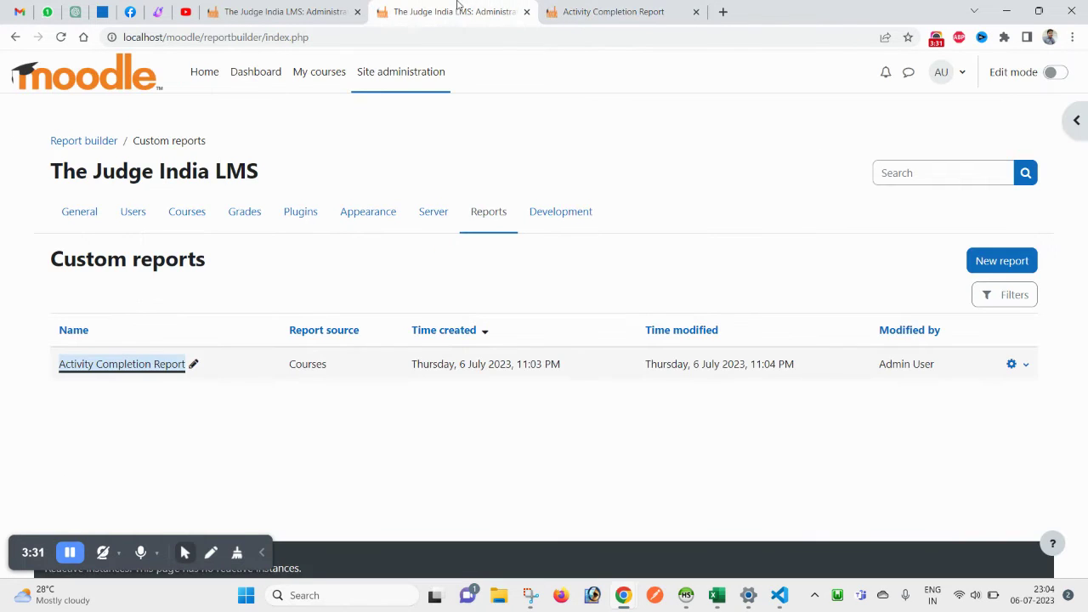
# Step: View the Activity Completion Report and examine its category, course name, start date and group mode values
pyautogui.click(1027, 366)
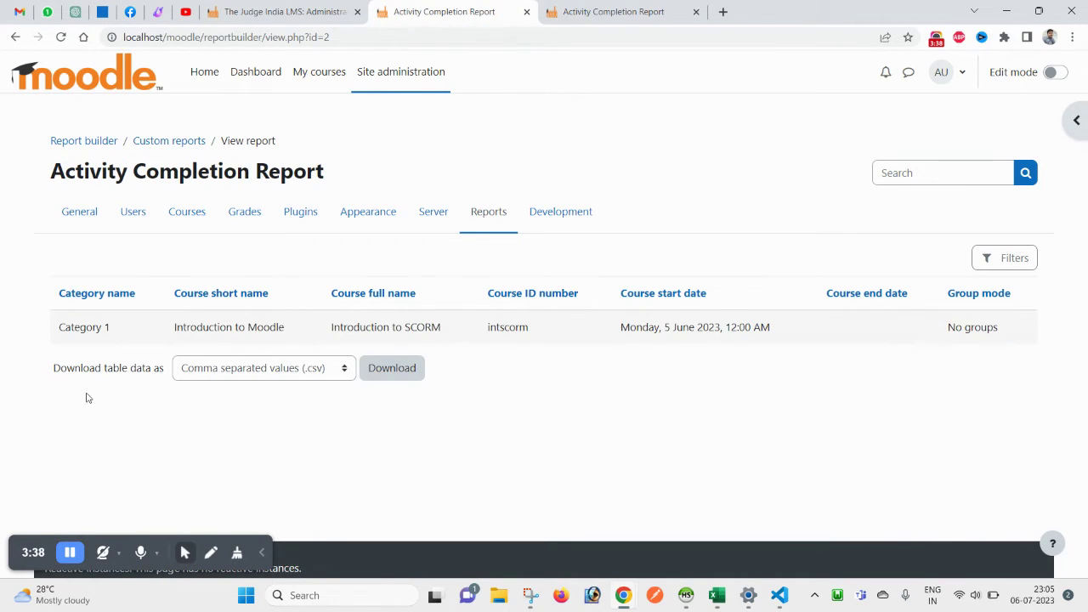
pyautogui.doubleClick(80, 327)
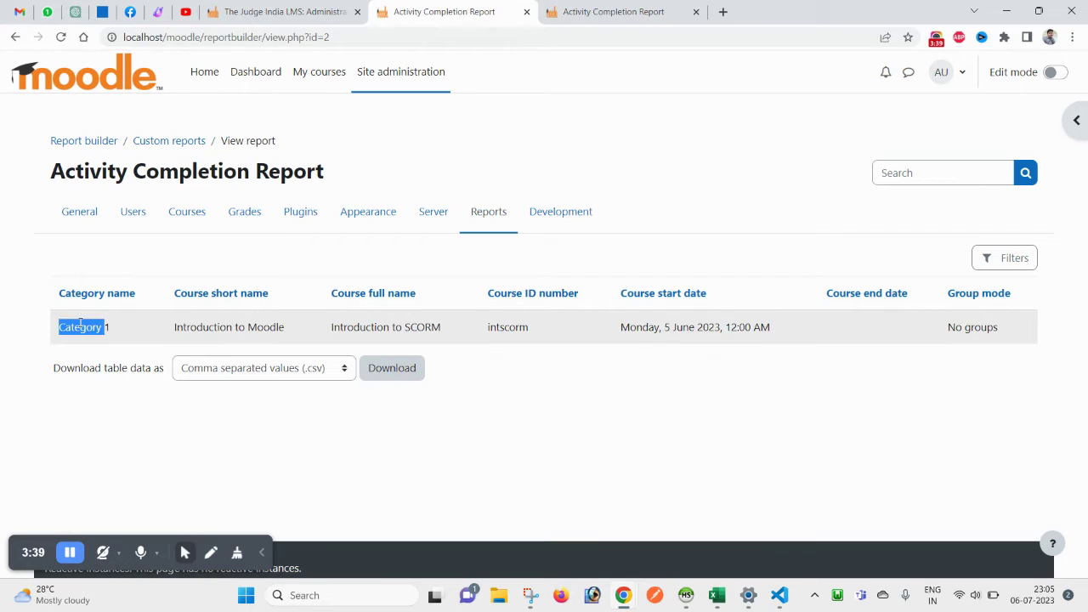
pyautogui.tripleClick(223, 327)
pyautogui.tripleClick(362, 328)
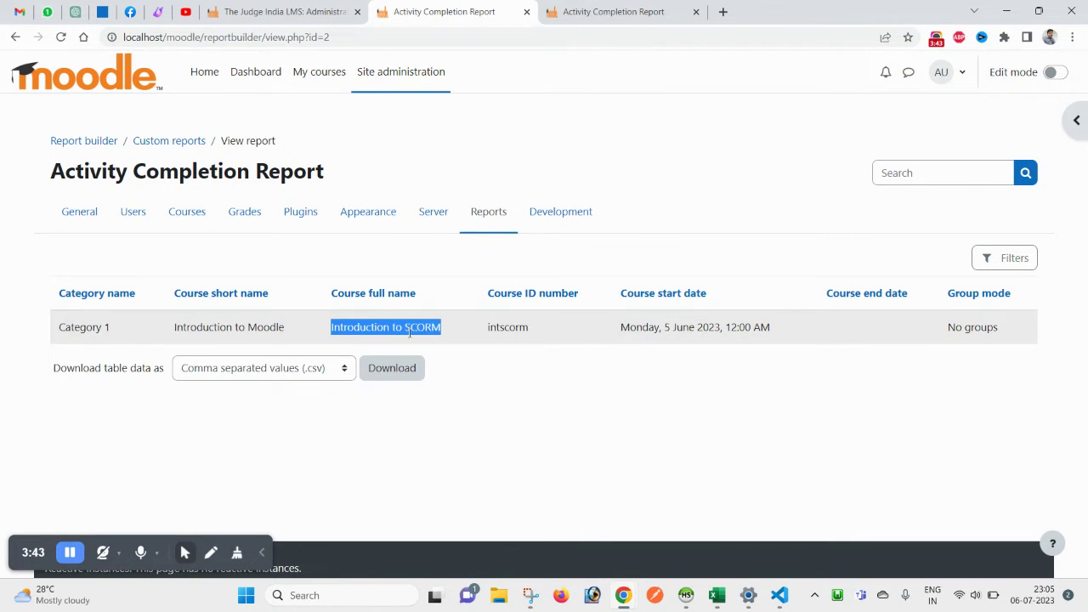
pyautogui.doubleClick(756, 327)
pyautogui.tripleClick(756, 326)
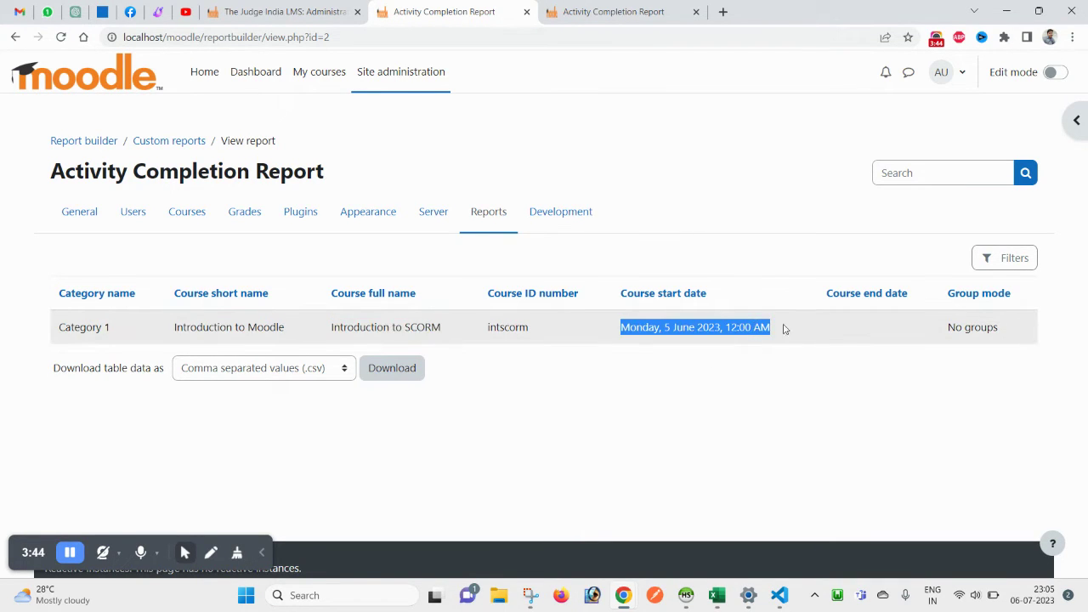
pyautogui.tripleClick(996, 335)
# Step: Check the My courses overview in a separate browser tab, close it, and return to the report view
pyautogui.keyDown('ctrl'); pyautogui.click(319, 71); pyautogui.keyUp('ctrl')
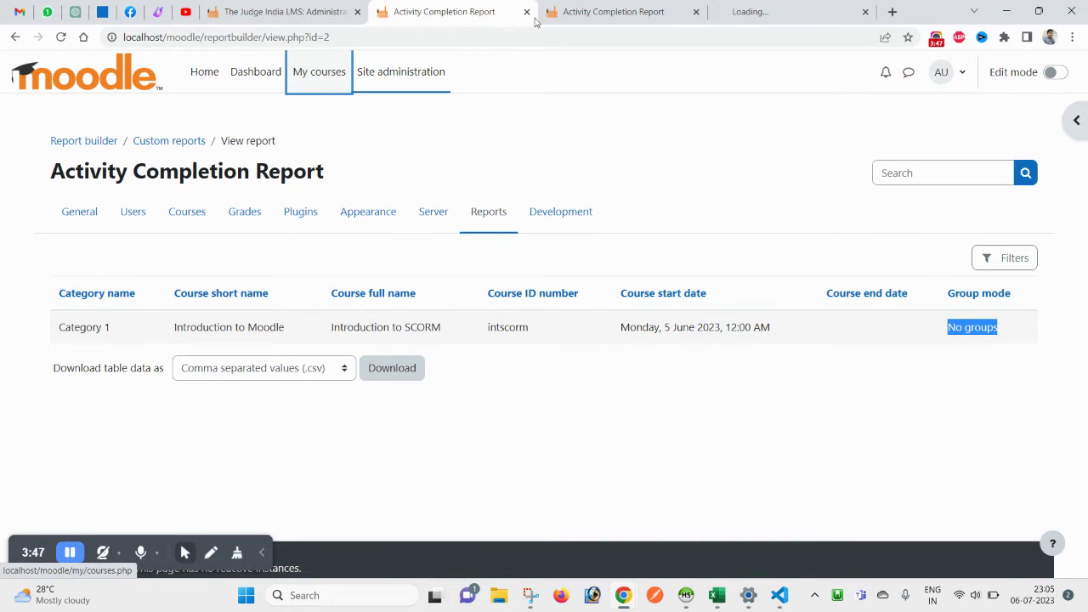
pyautogui.click(744, 11)
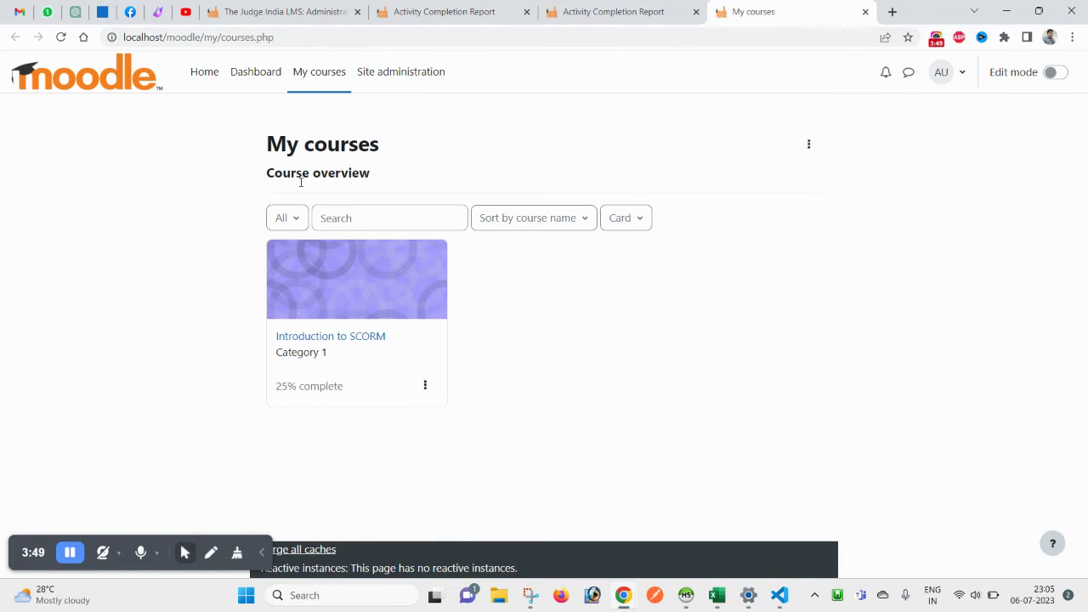
pyautogui.click(866, 11)
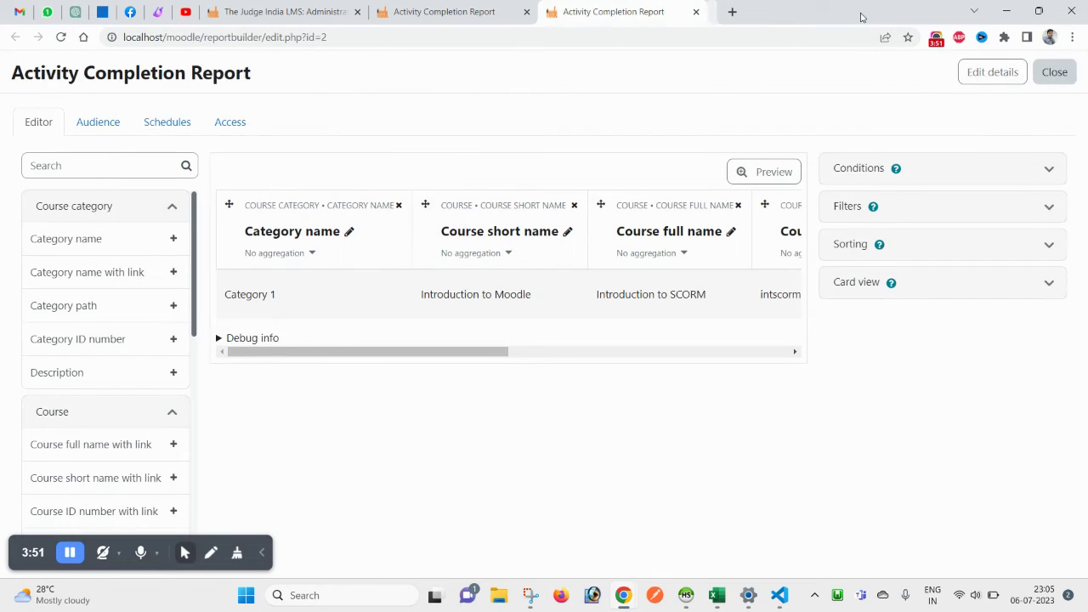
pyautogui.click(494, 8)
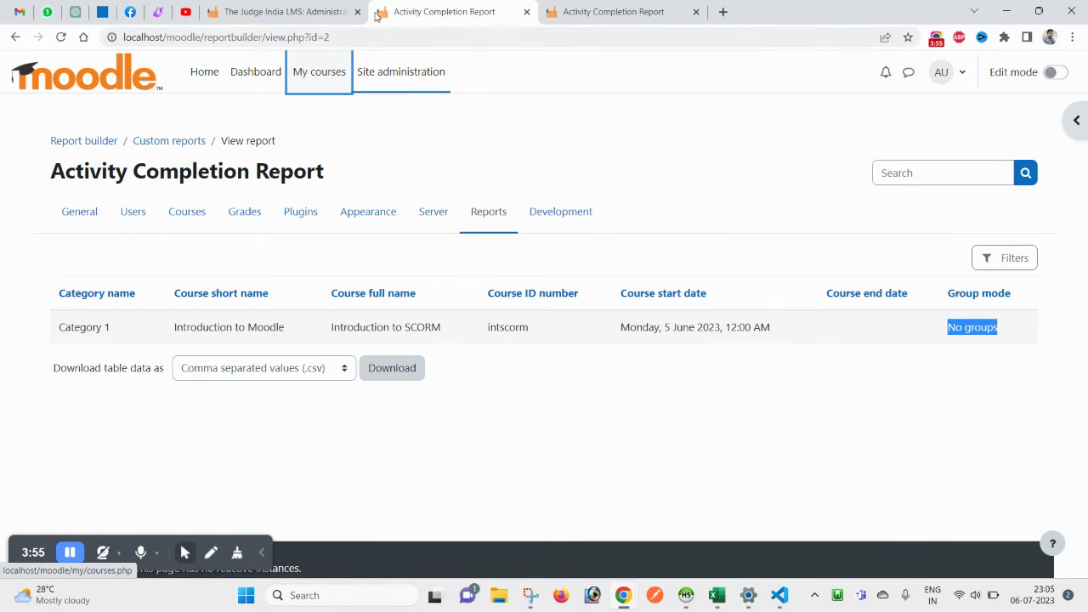
pyautogui.click(264, 9)
pyautogui.click(442, 11)
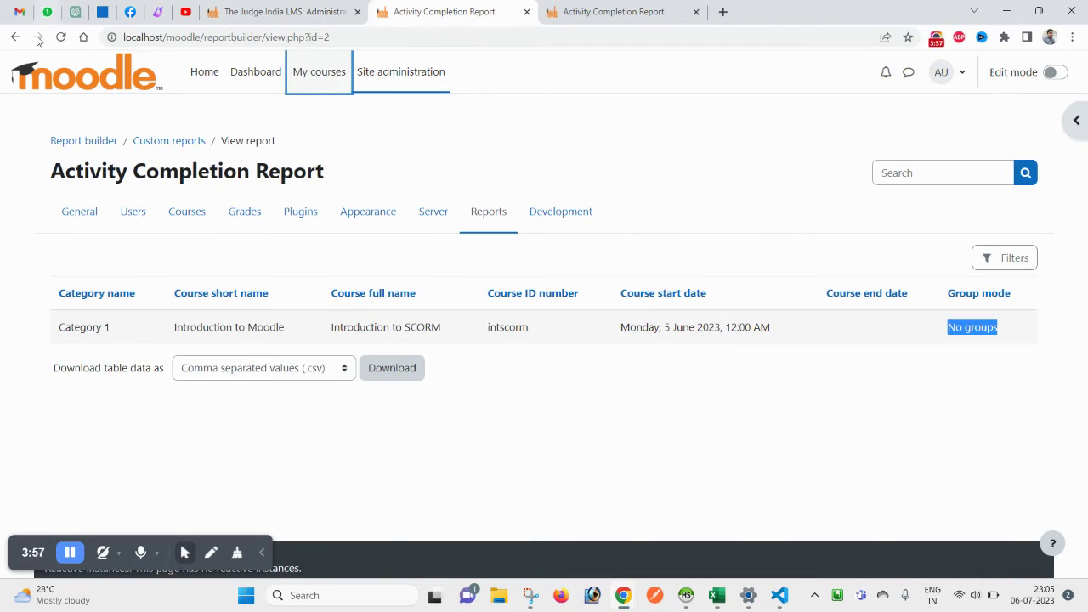
# Step: Rename the Activity Completion Report as Course List Report in the custom reports list
pyautogui.click(225, 11)
pyautogui.click(341, 459)
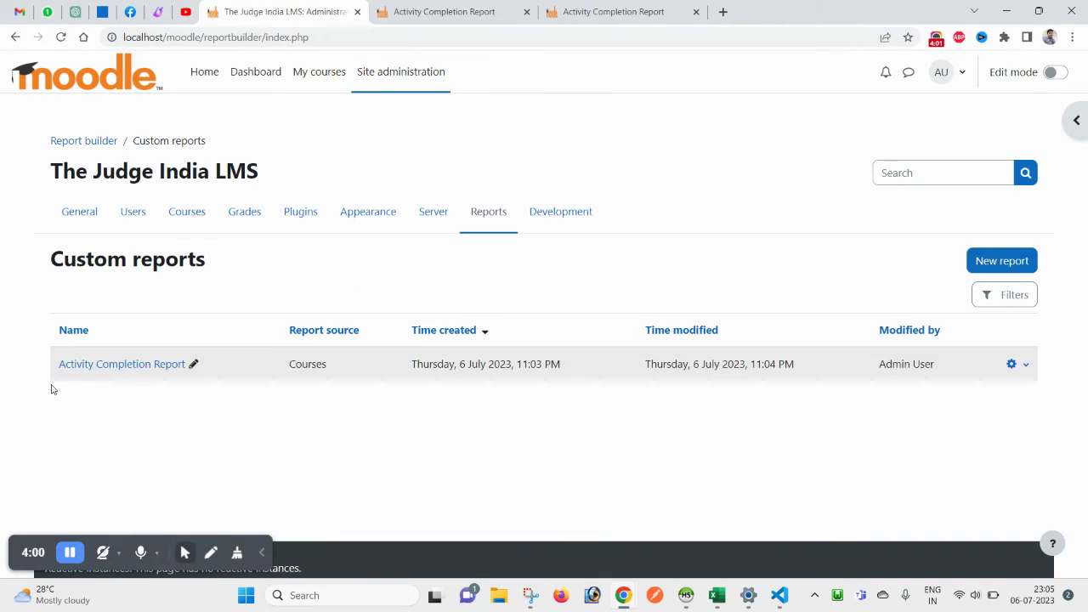
pyautogui.click(194, 364)
pyautogui.click(195, 366)
pyautogui.doubleClick(139, 366)
pyautogui.moveTo(140, 366); pyautogui.dragTo(75, 355)
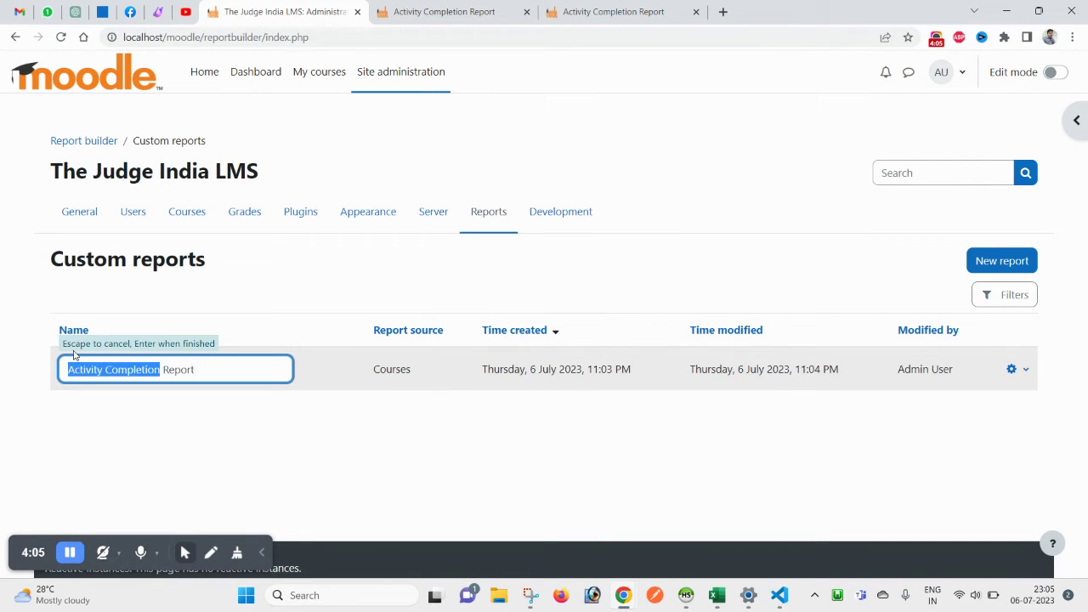
pyautogui.write('Course List')
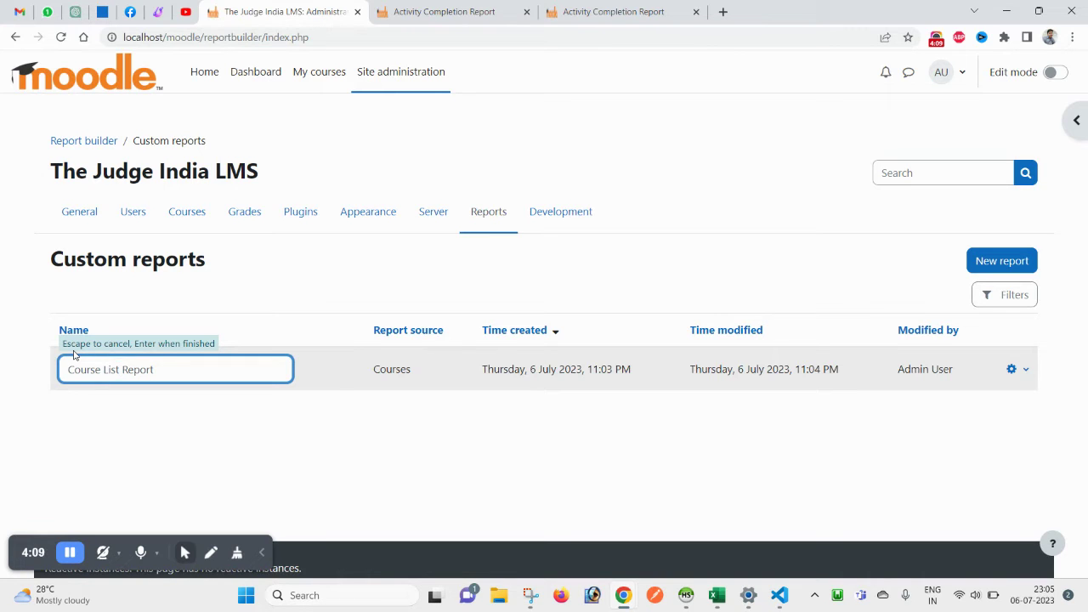
pyautogui.press('Return')
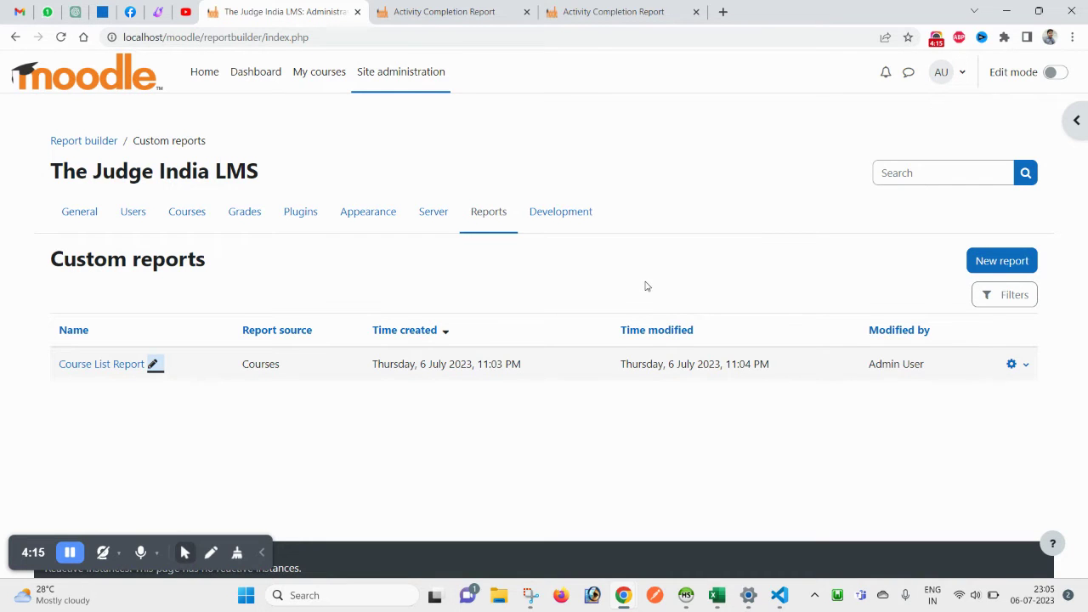
# Step: Create a new custom report named Activity Report with Course participants as its report source
pyautogui.click(1006, 266)
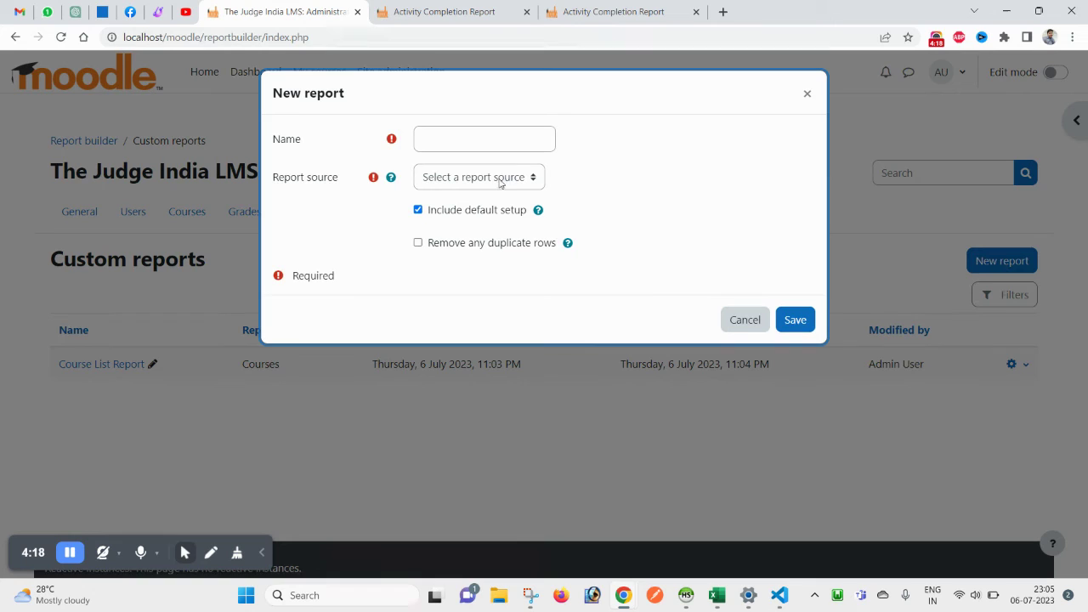
pyautogui.click(498, 147)
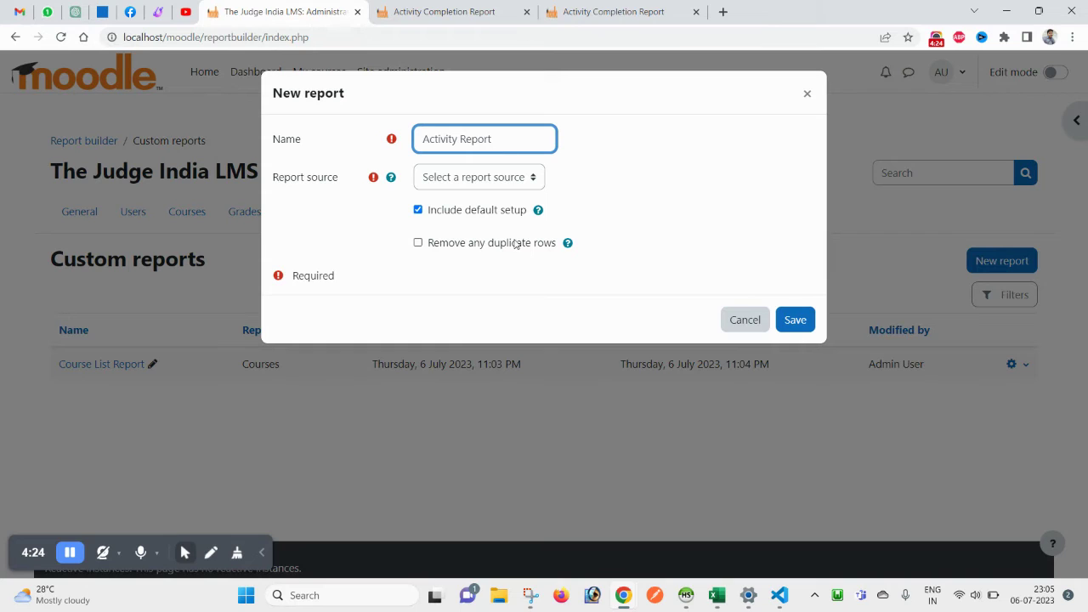
pyautogui.click(502, 185)
pyautogui.click(634, 188)
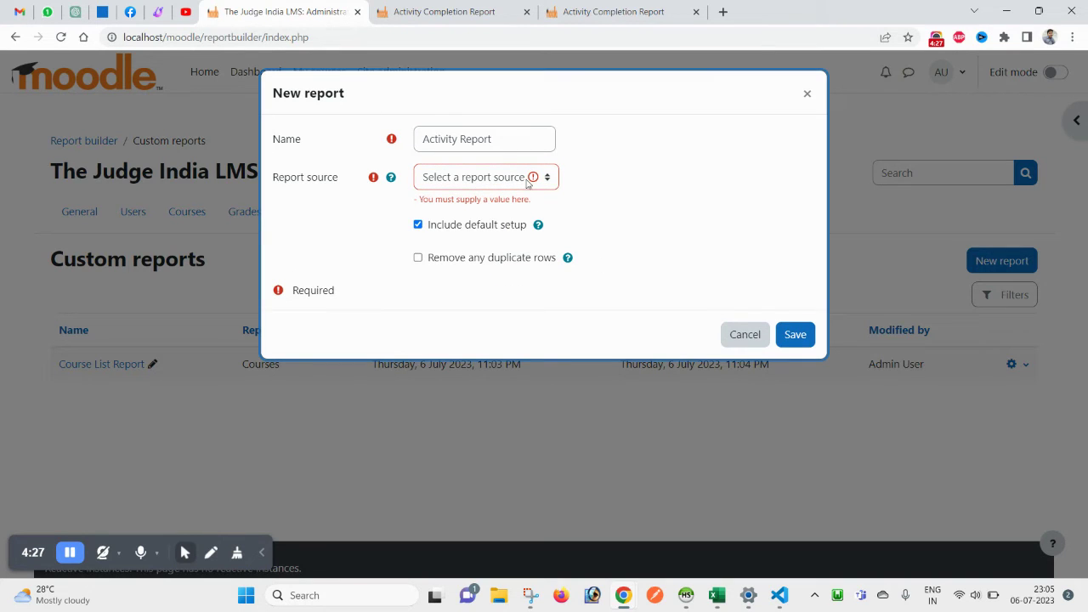
pyautogui.click(799, 339)
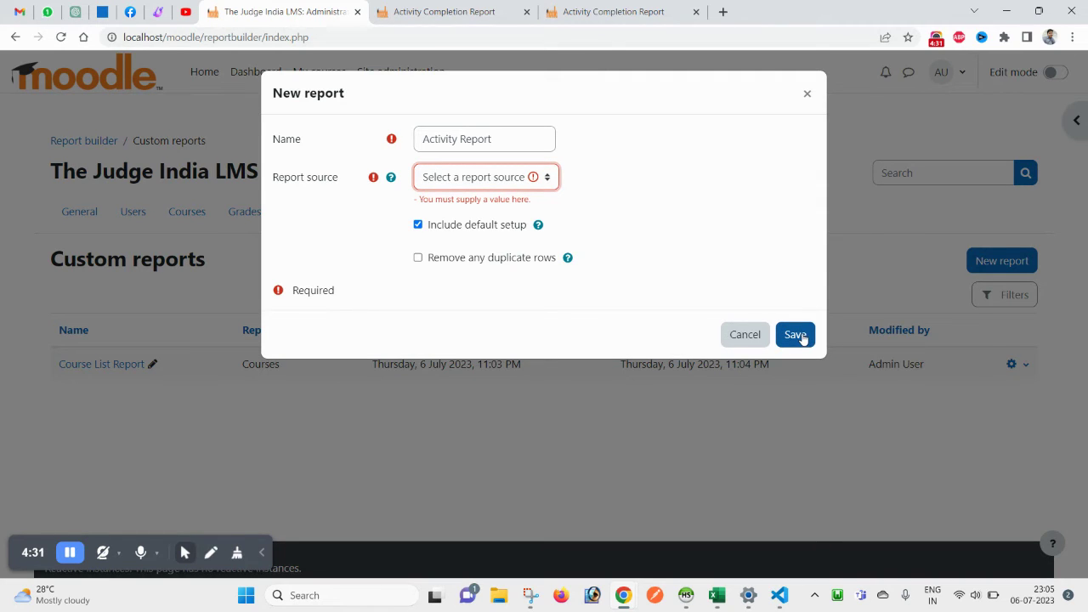
pyautogui.click(494, 177)
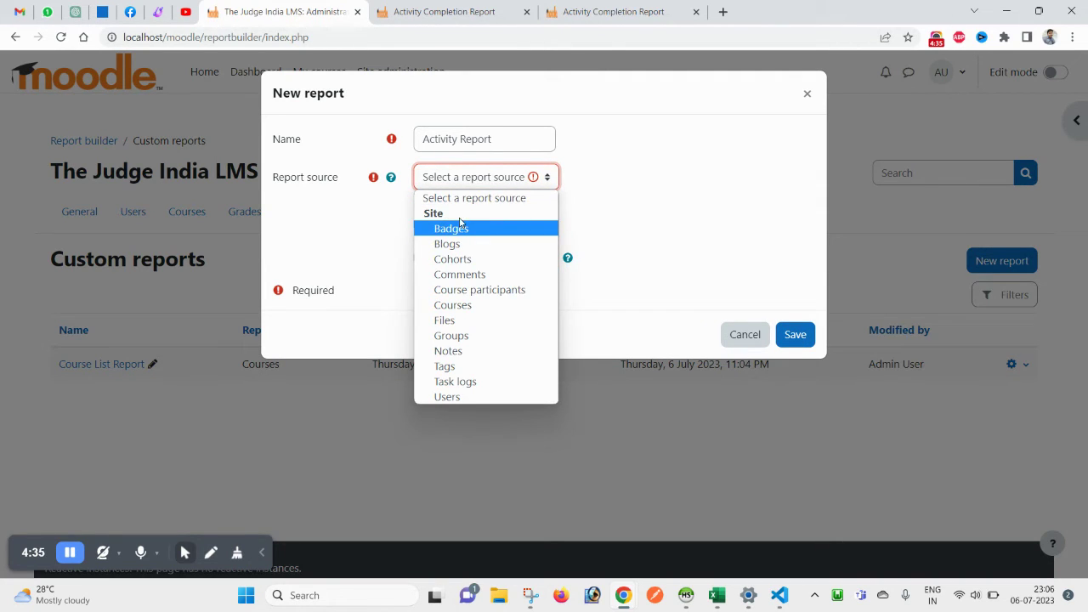
pyautogui.click(459, 294)
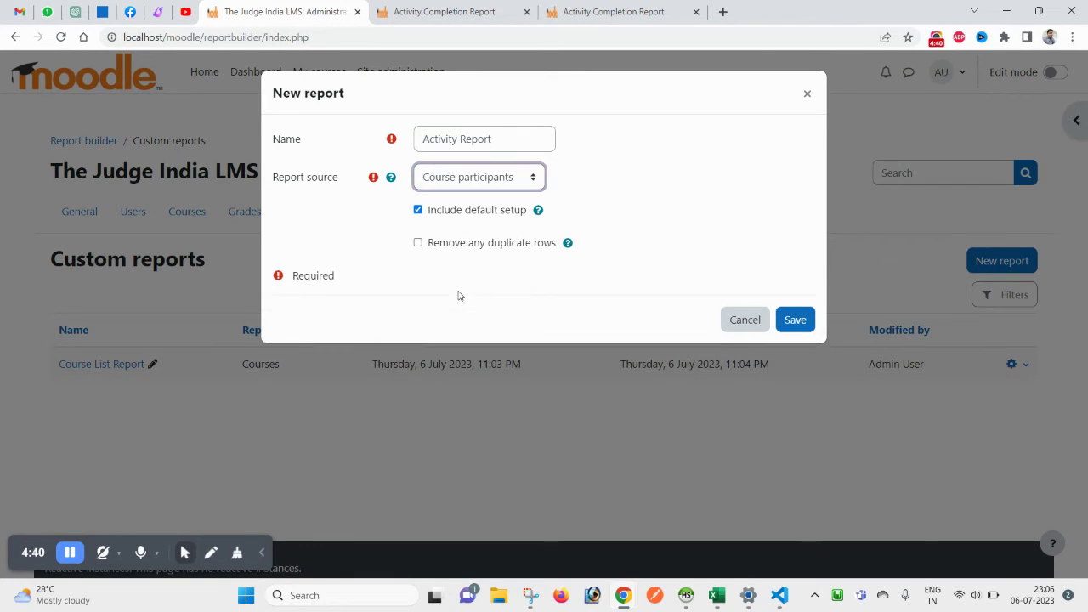
pyautogui.click(476, 180)
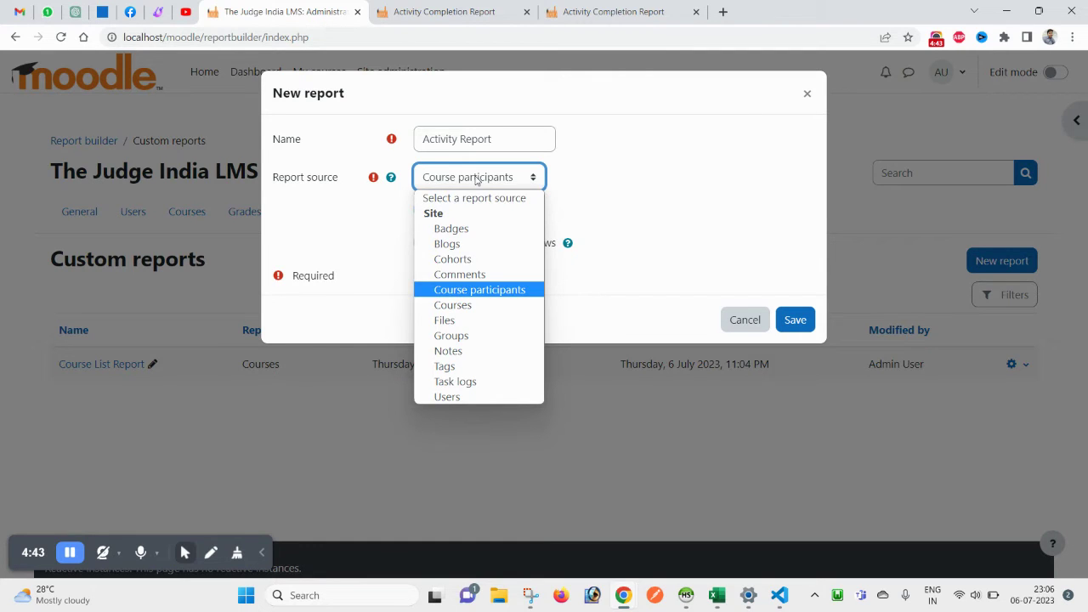
pyautogui.click(485, 296)
pyautogui.click(786, 317)
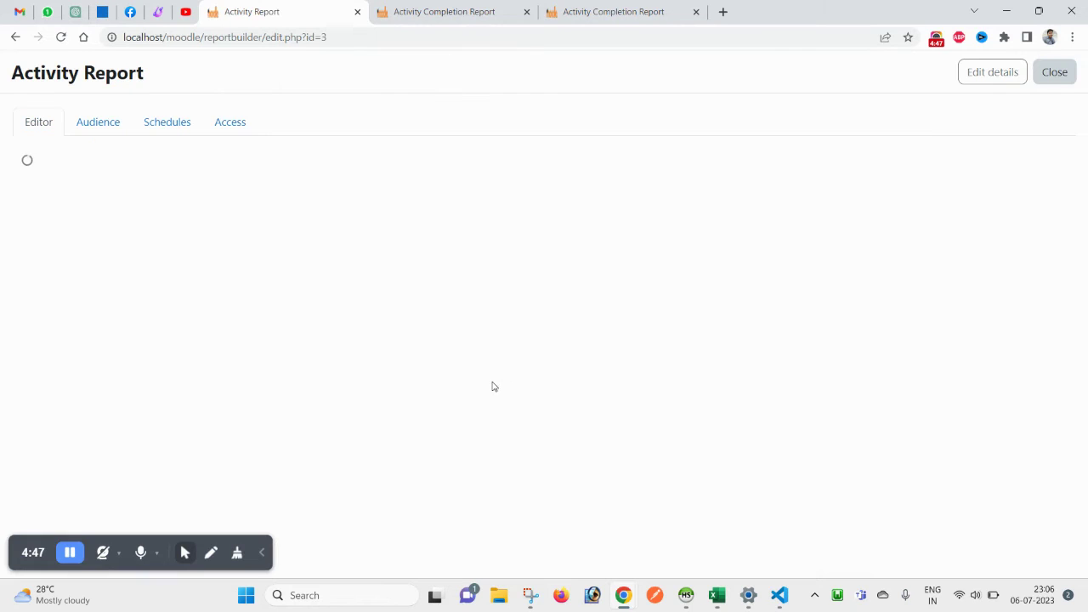
# Step: Examine the course, category, enrolment and user columns available for the Activity Report and its default table
pyautogui.scroll(-5, 116, 323)
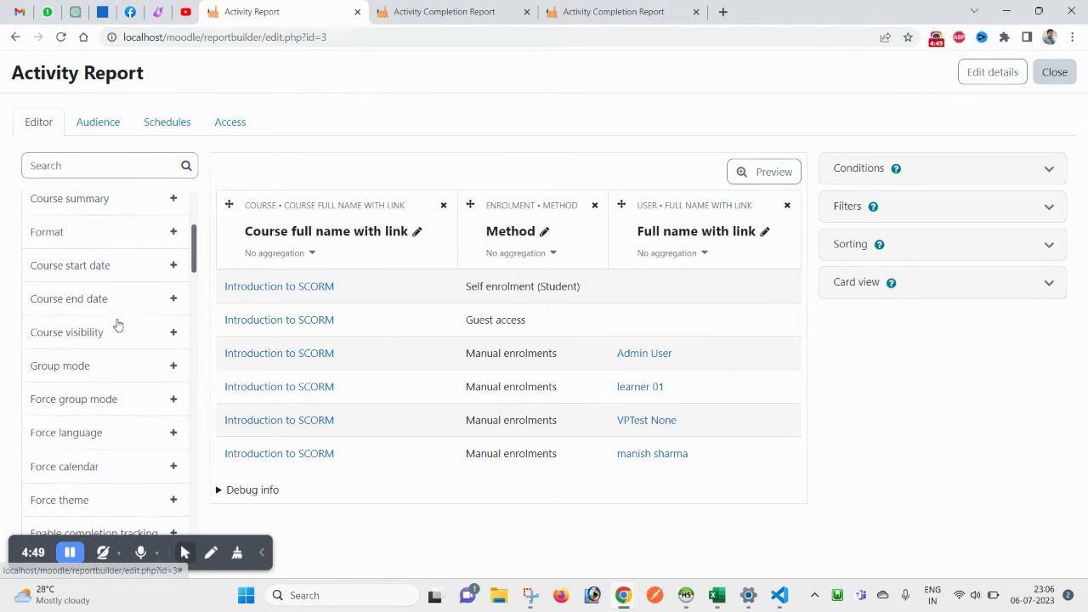
pyautogui.scroll(-15, 118, 324)
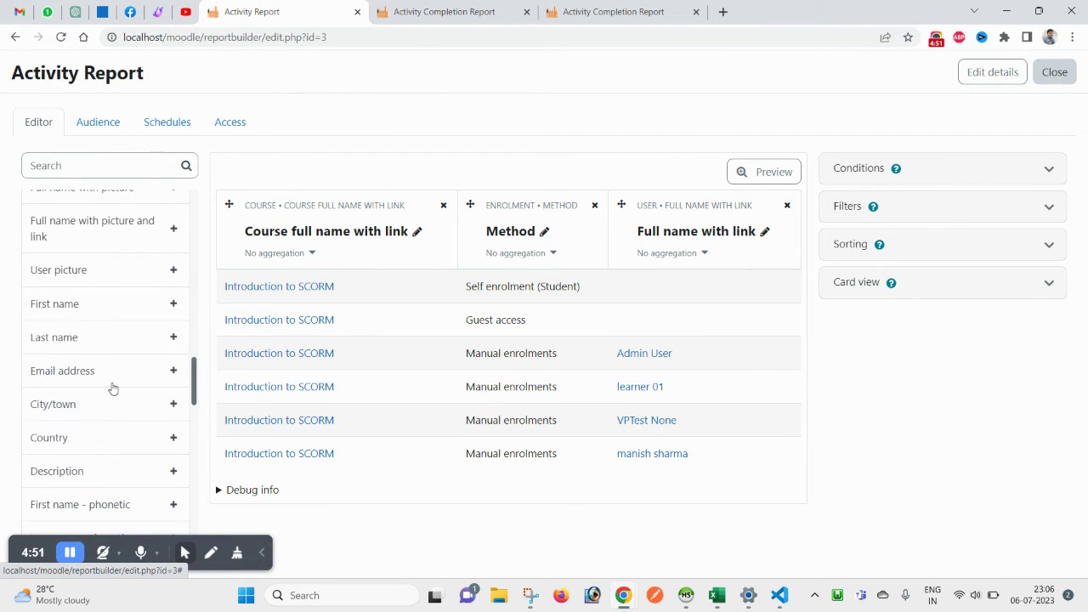
pyautogui.scroll(3, 104, 415)
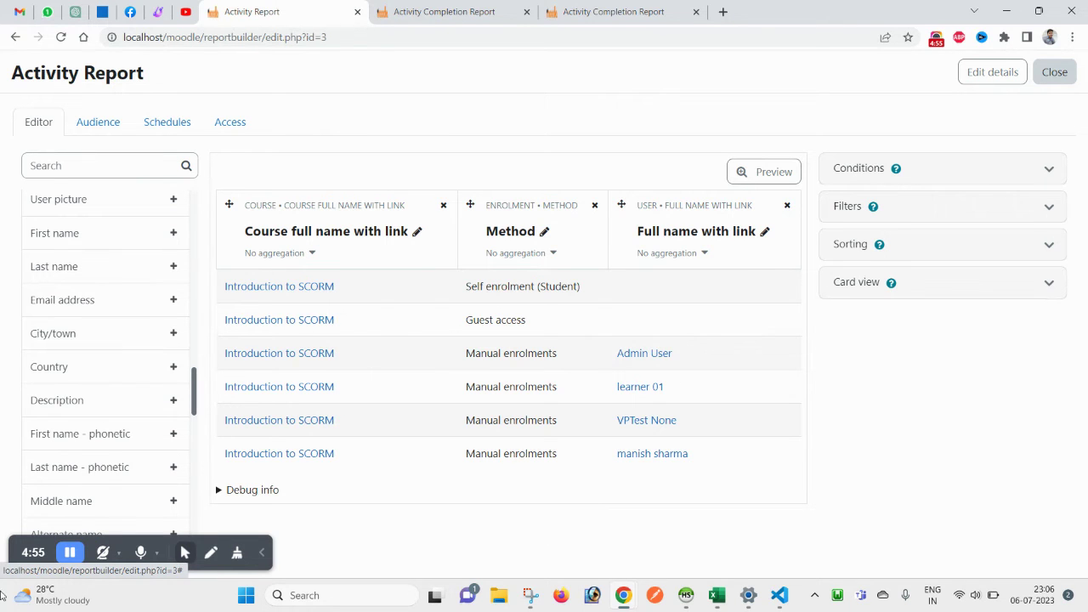
pyautogui.scroll(8, 112, 297)
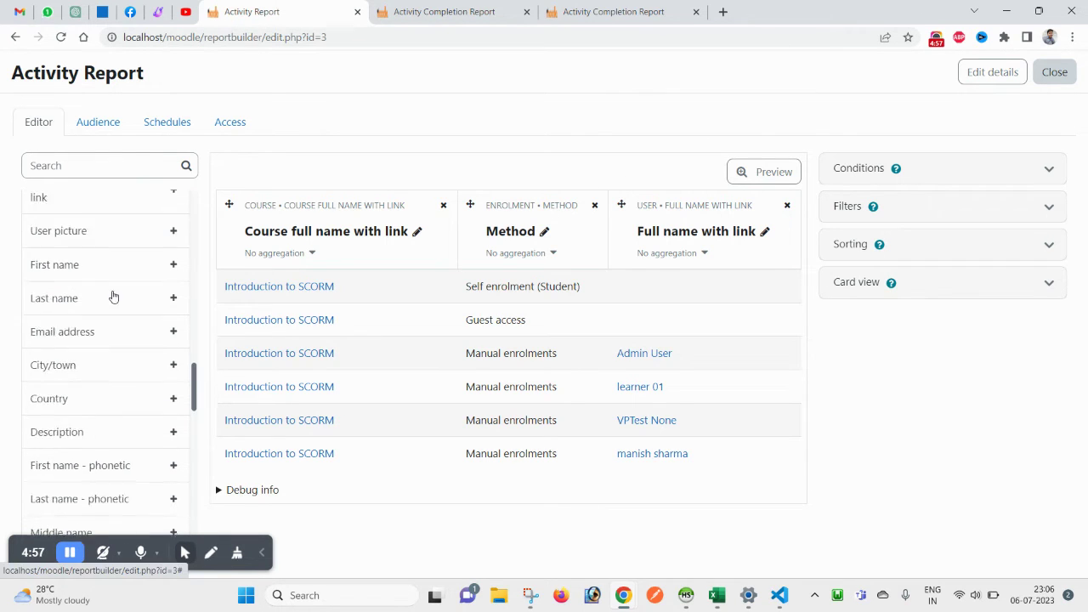
pyautogui.hotkey('ctrl', '-')
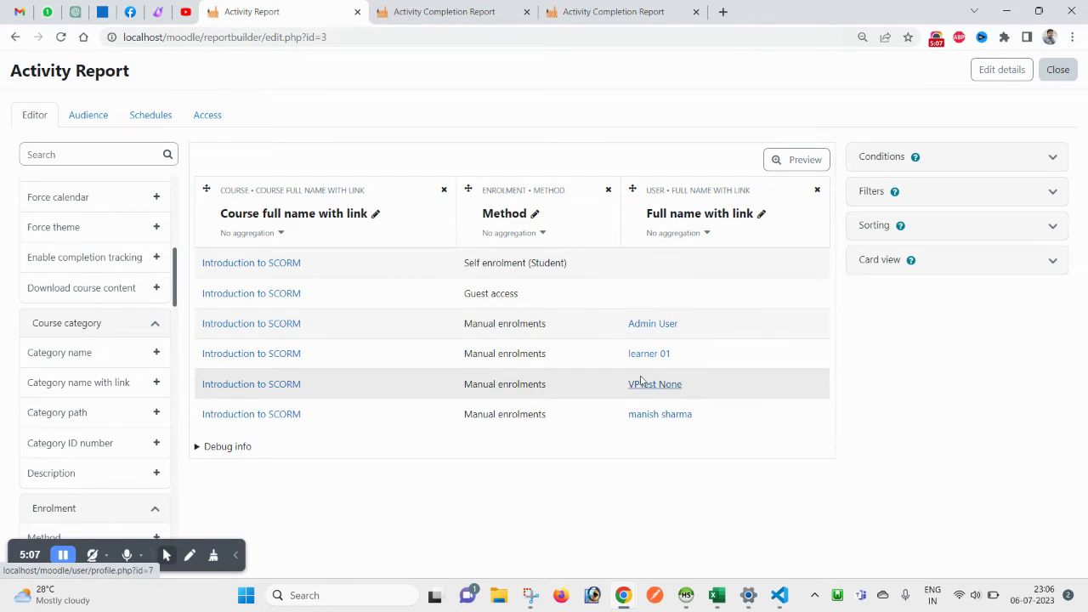
# Step: Add the user's Email address column to the Activity Report and place it before the Full name with link column
pyautogui.scroll(-3, 127, 413)
pyautogui.scroll(-3, 118, 446)
pyautogui.scroll(2, 117, 352)
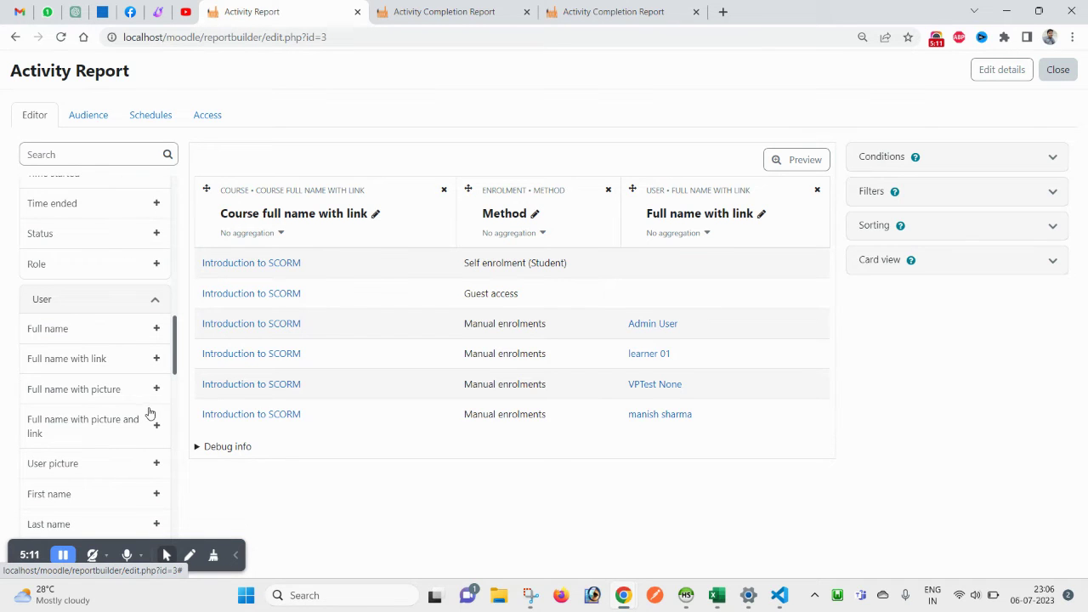
pyautogui.scroll(-3, 119, 459)
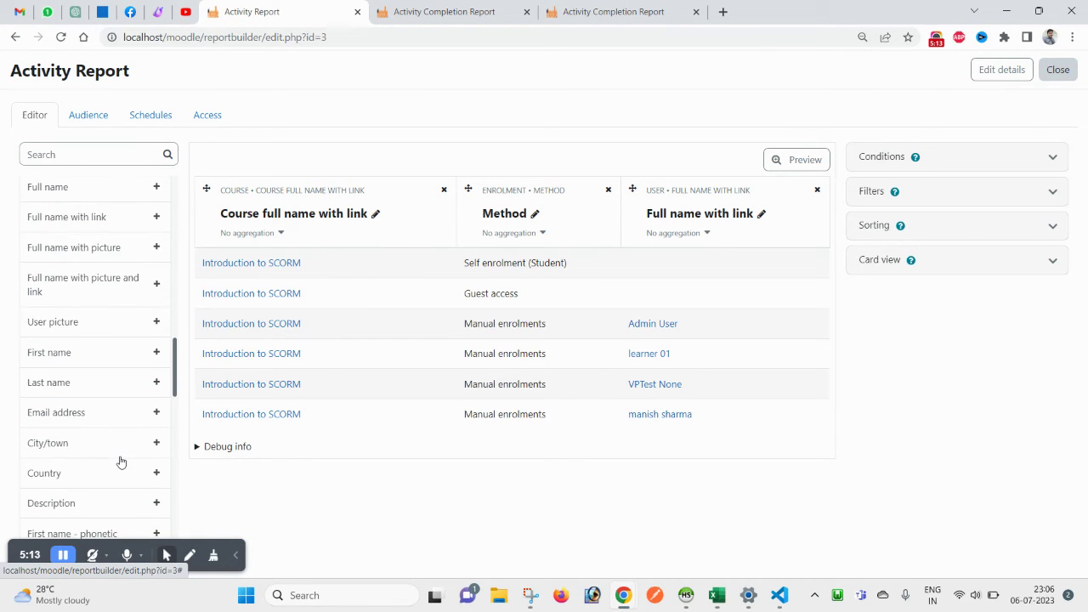
pyautogui.click(157, 415)
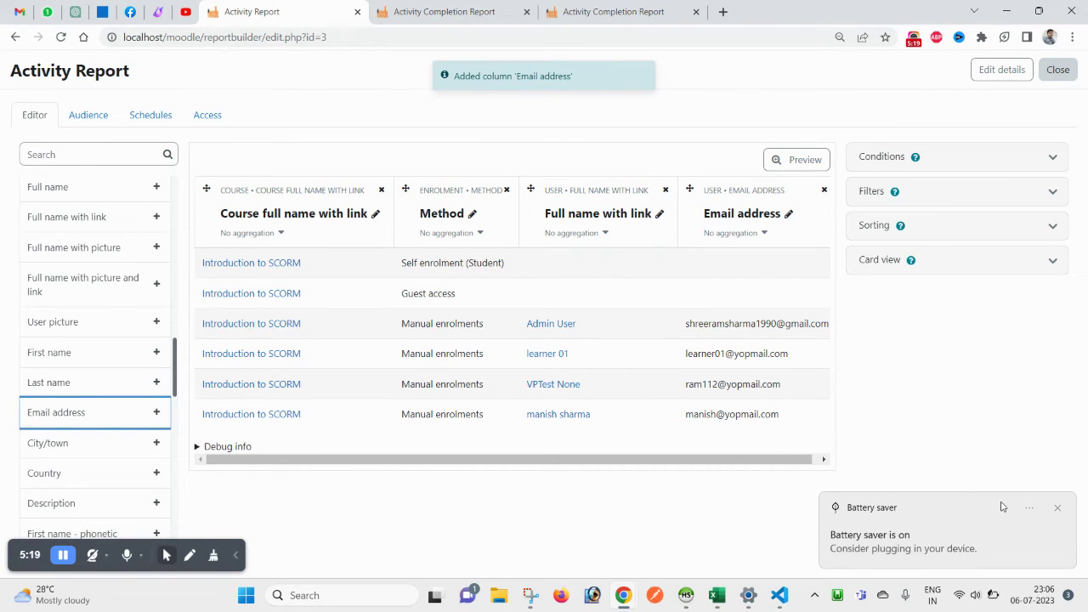
pyautogui.click(1057, 513)
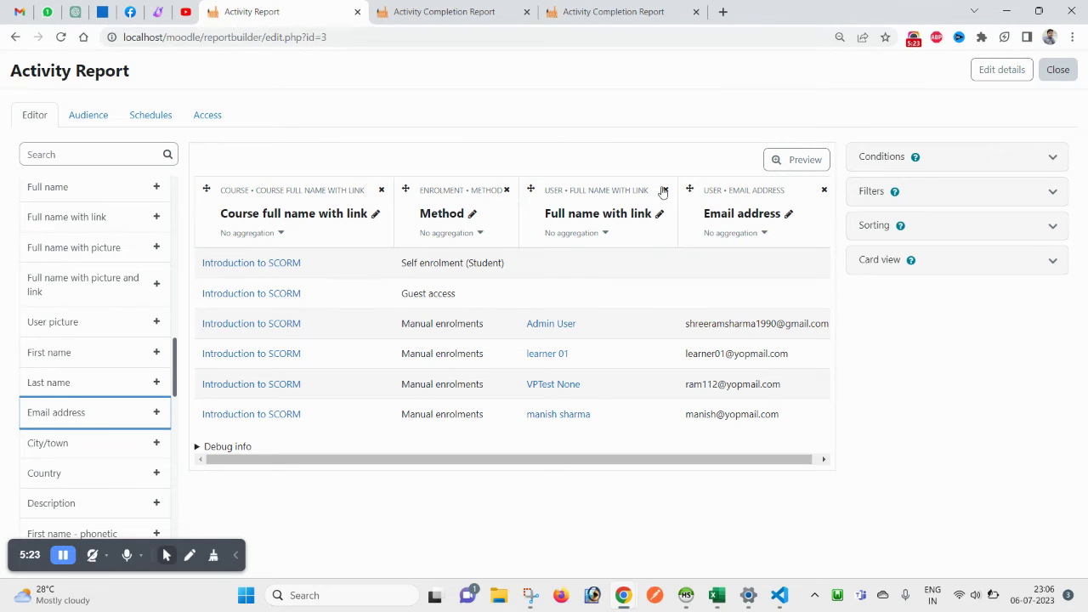
pyautogui.moveTo(689, 186); pyautogui.dragTo(518, 189)
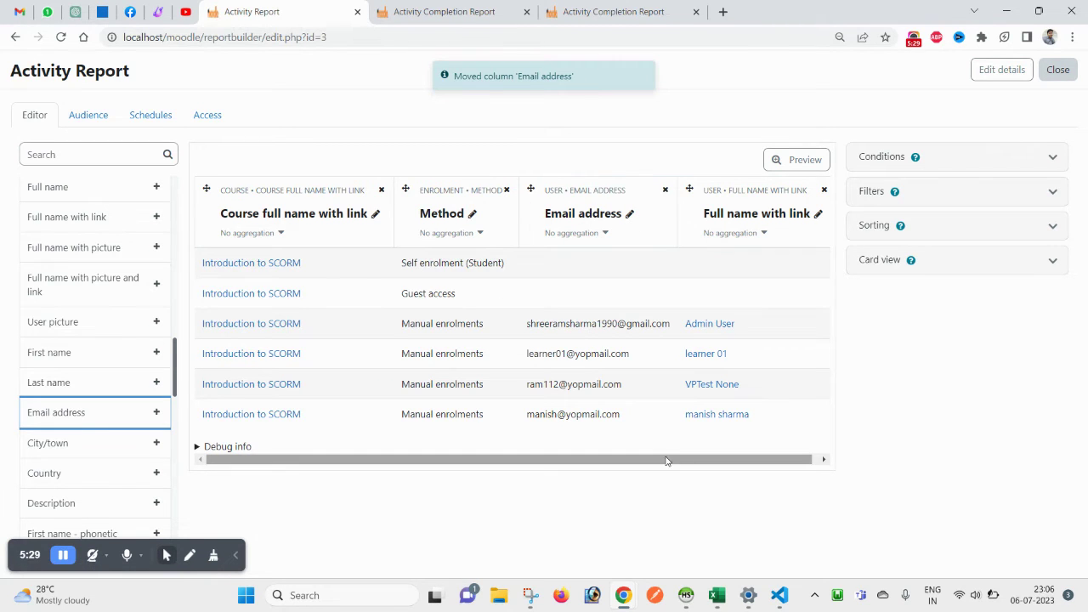
pyautogui.moveTo(675, 460); pyautogui.dragTo(790, 444)
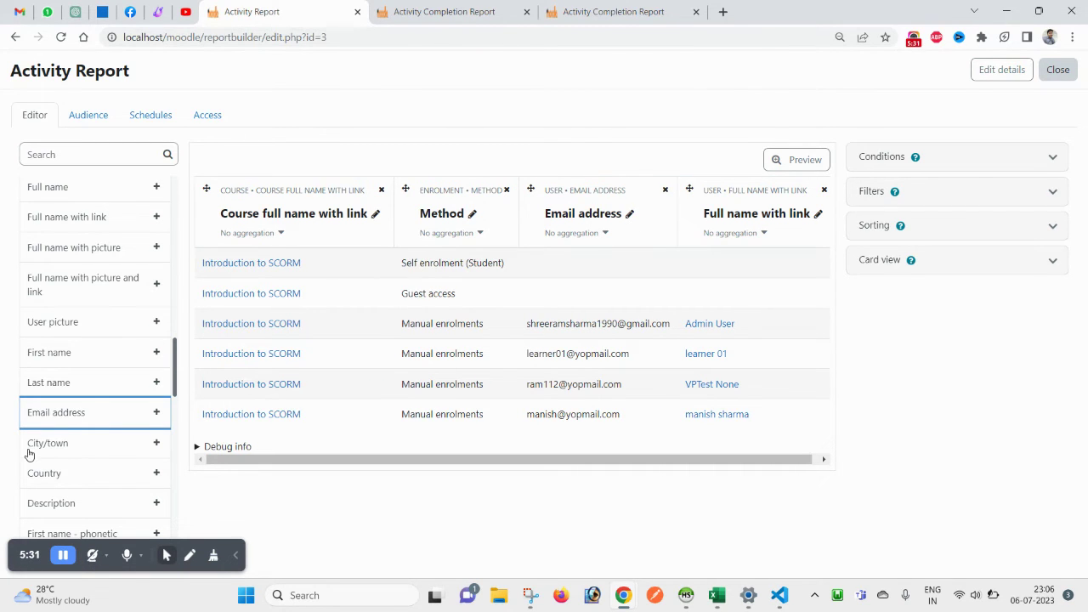
# Step: Add the user's Department column to the Activity Report
pyautogui.scroll(-2, 31, 477)
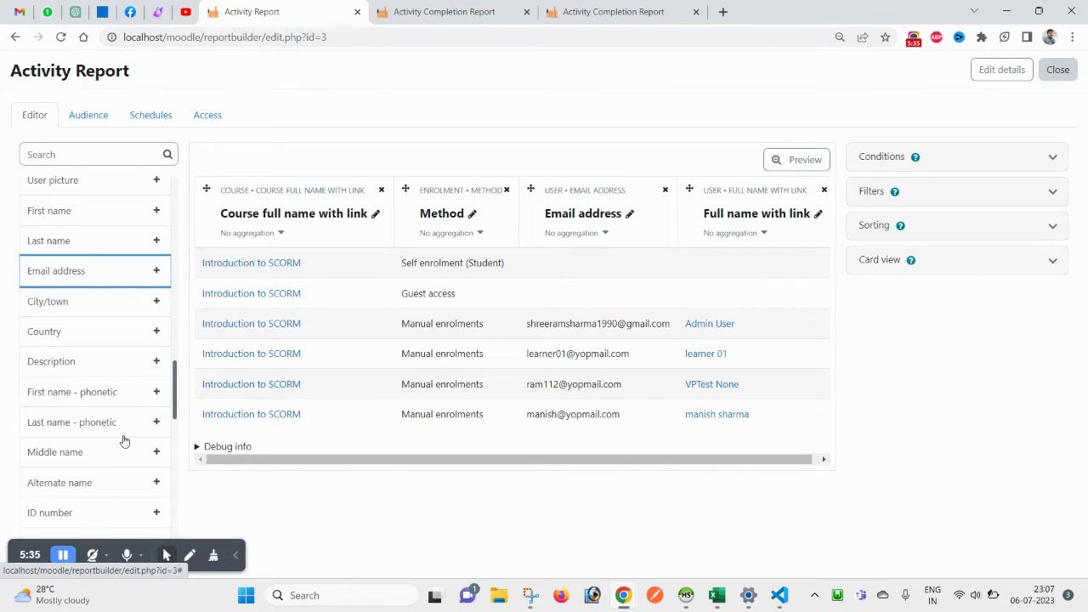
pyautogui.scroll(-1, 124, 433)
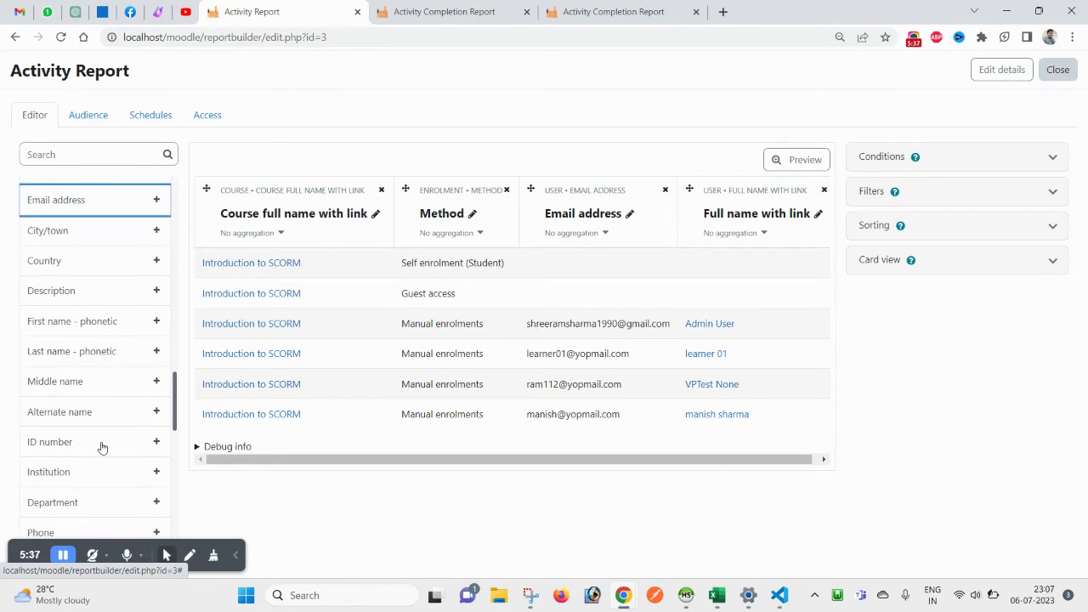
pyautogui.scroll(-1, 102, 448)
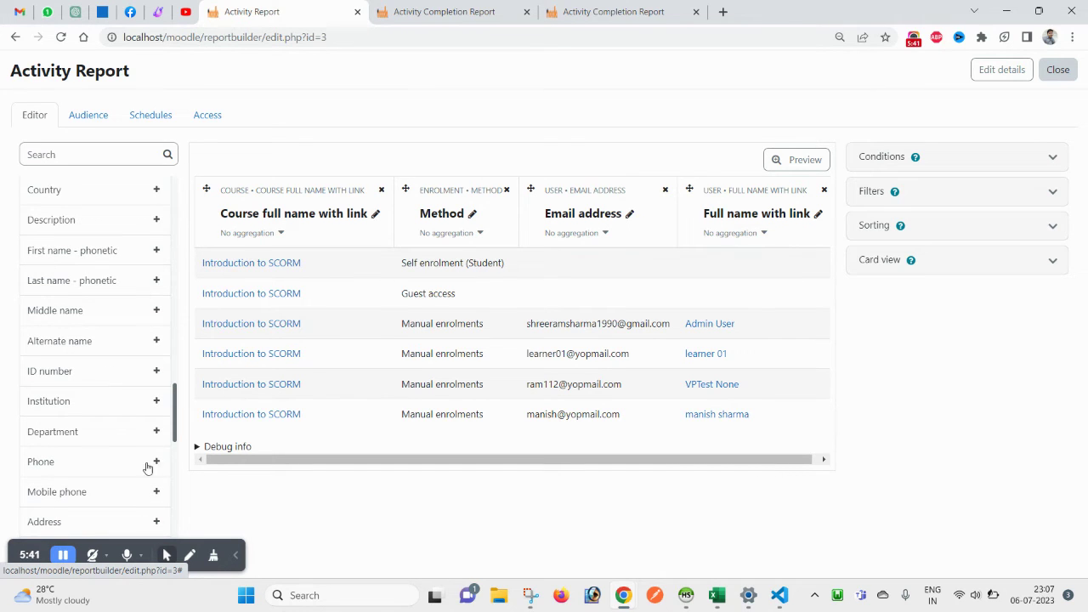
pyautogui.click(157, 434)
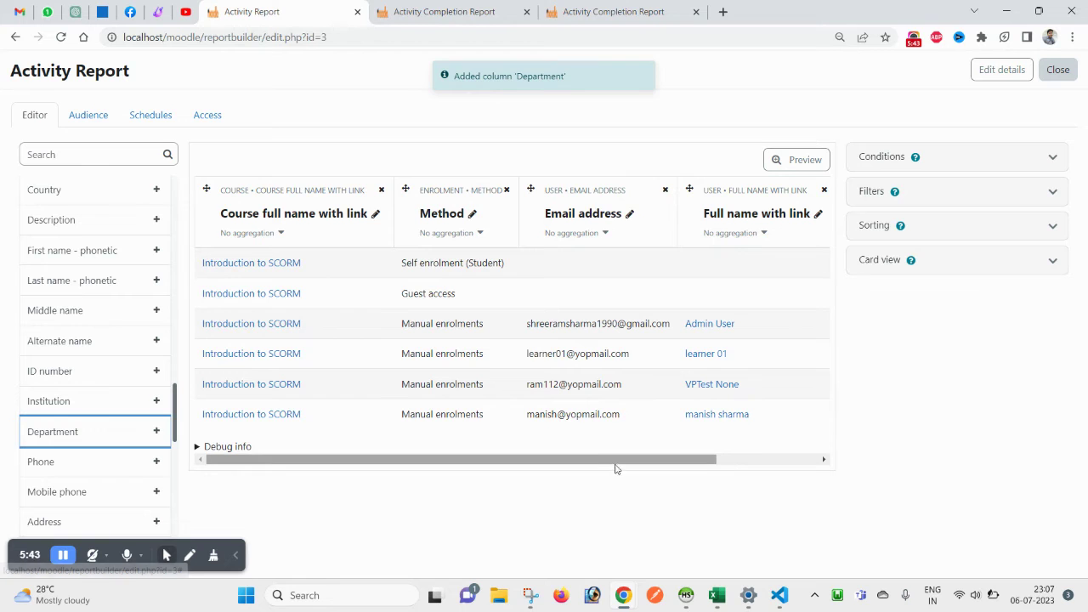
pyautogui.moveTo(594, 465); pyautogui.dragTo(442, 443)
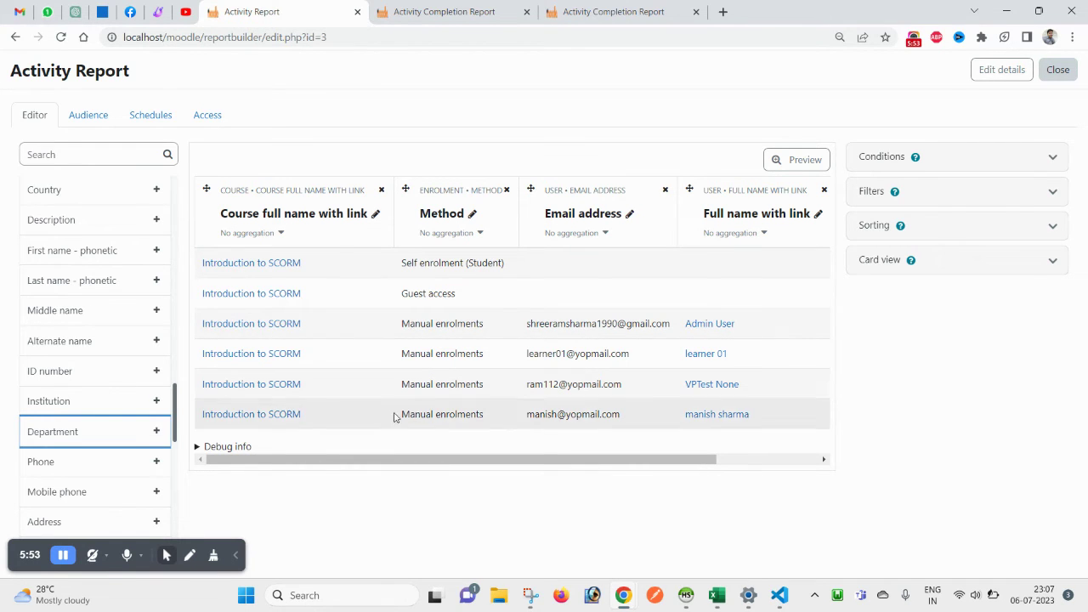
# Step: Add the Course short name column and place it directly after the Course full name with link column
pyautogui.scroll(6, 91, 343)
pyautogui.scroll(6, 96, 343)
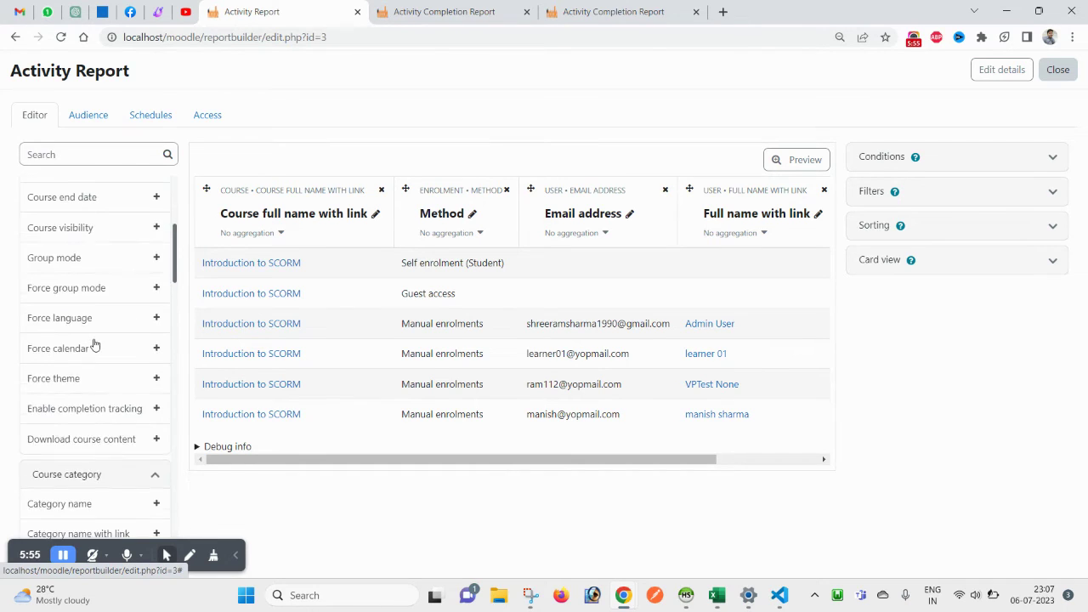
pyautogui.scroll(3, 90, 304)
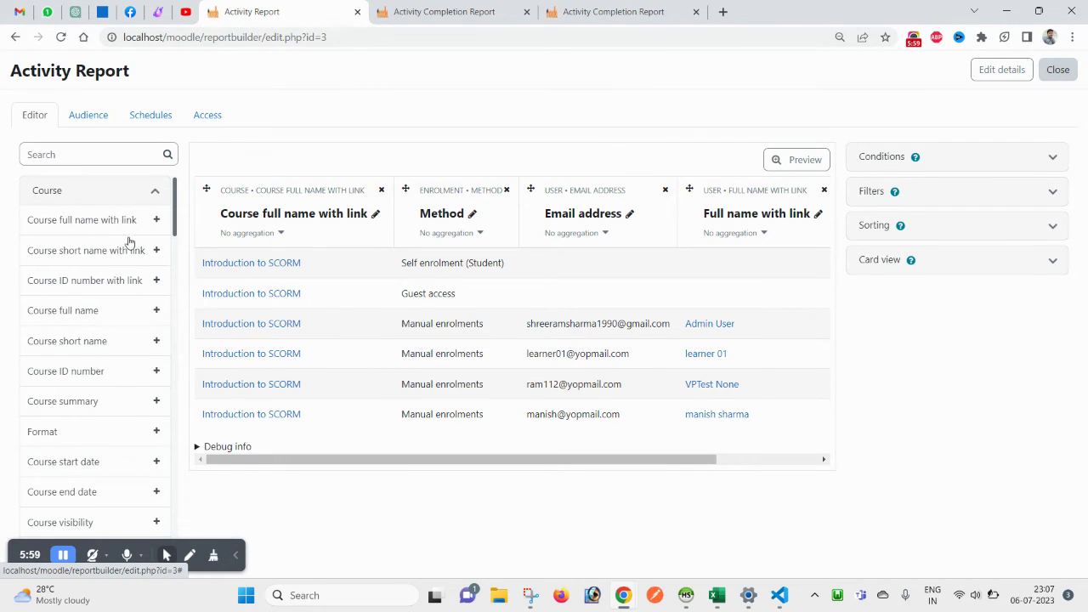
pyautogui.click(156, 341)
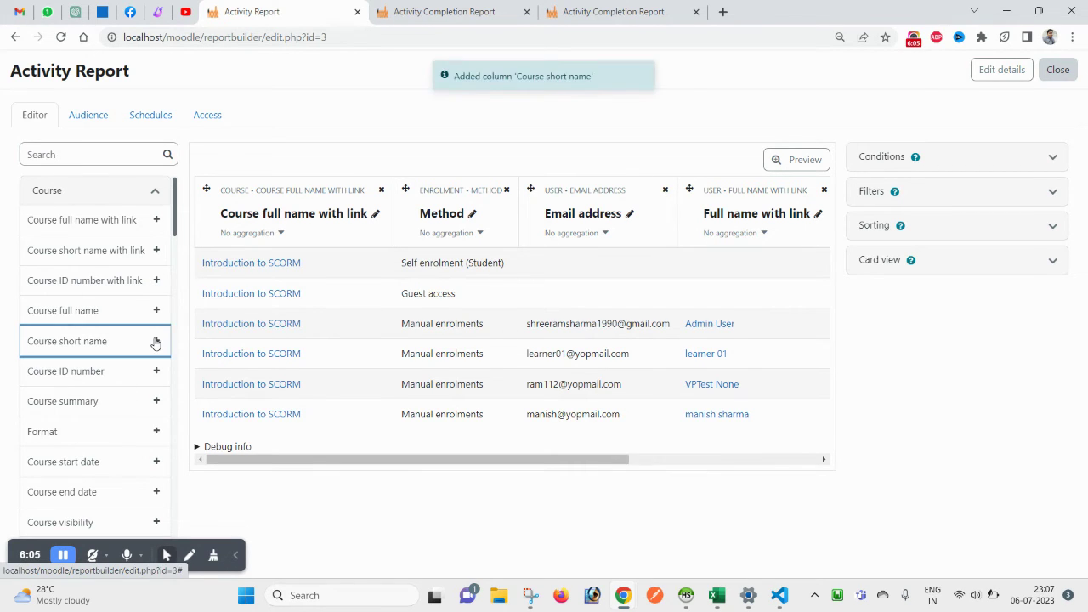
pyautogui.moveTo(384, 460); pyautogui.dragTo(623, 410)
pyautogui.moveTo(684, 192); pyautogui.dragTo(251, 189)
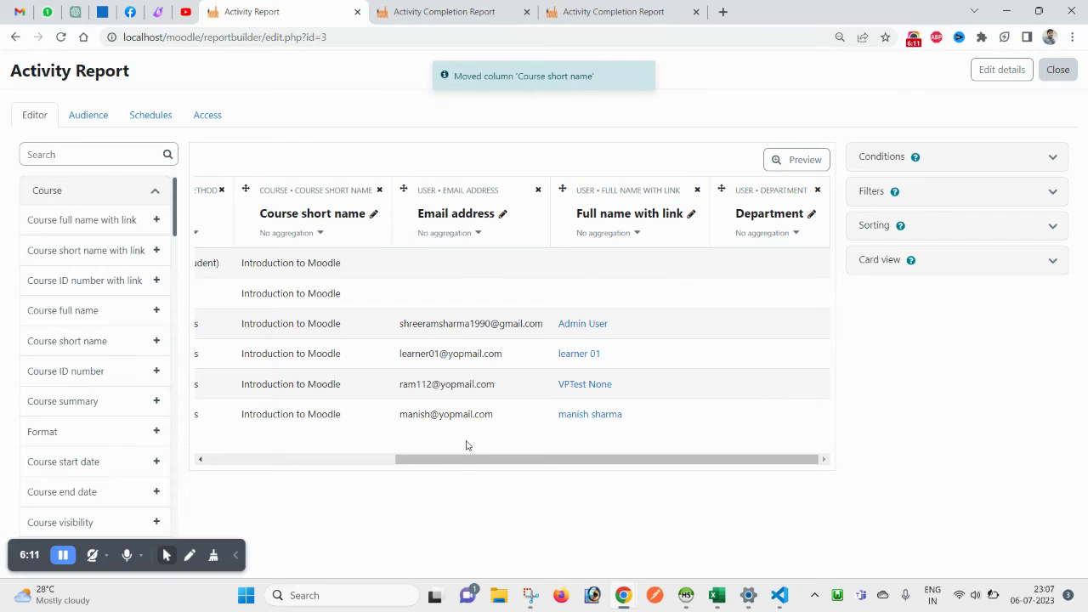
pyautogui.moveTo(461, 459); pyautogui.dragTo(283, 423)
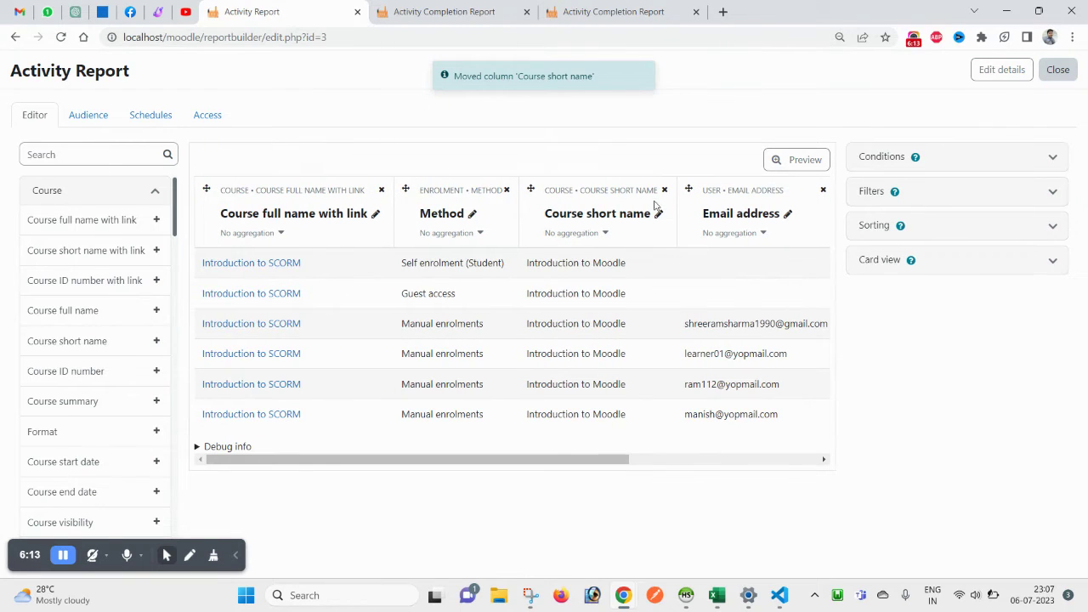
pyautogui.moveTo(533, 188); pyautogui.dragTo(405, 187)
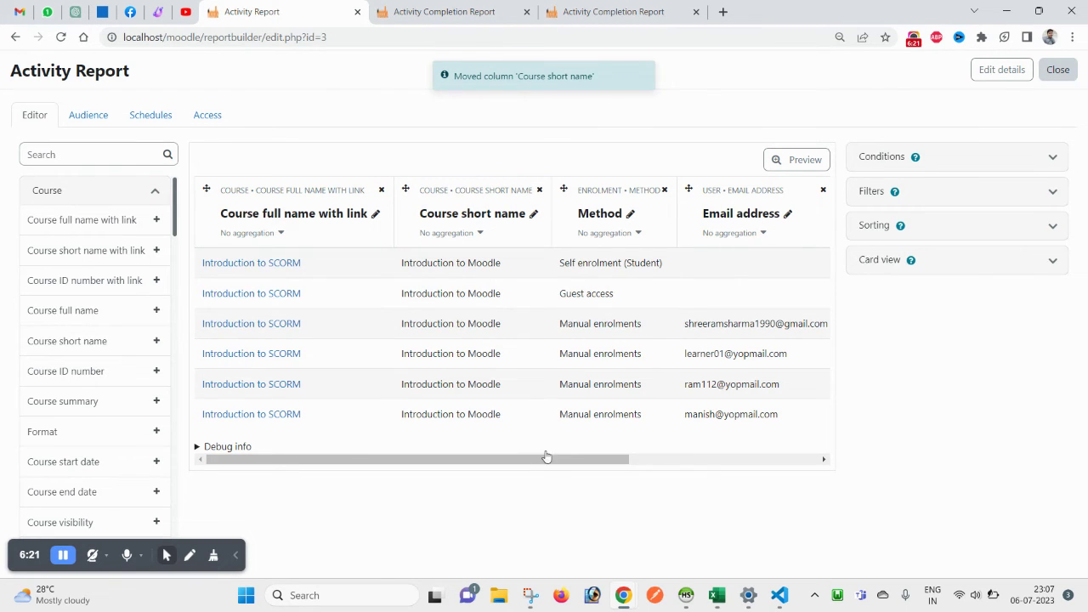
# Step: Add the Course start date column to the Activity Report and check its dates in the table
pyautogui.moveTo(541, 459); pyautogui.dragTo(644, 453)
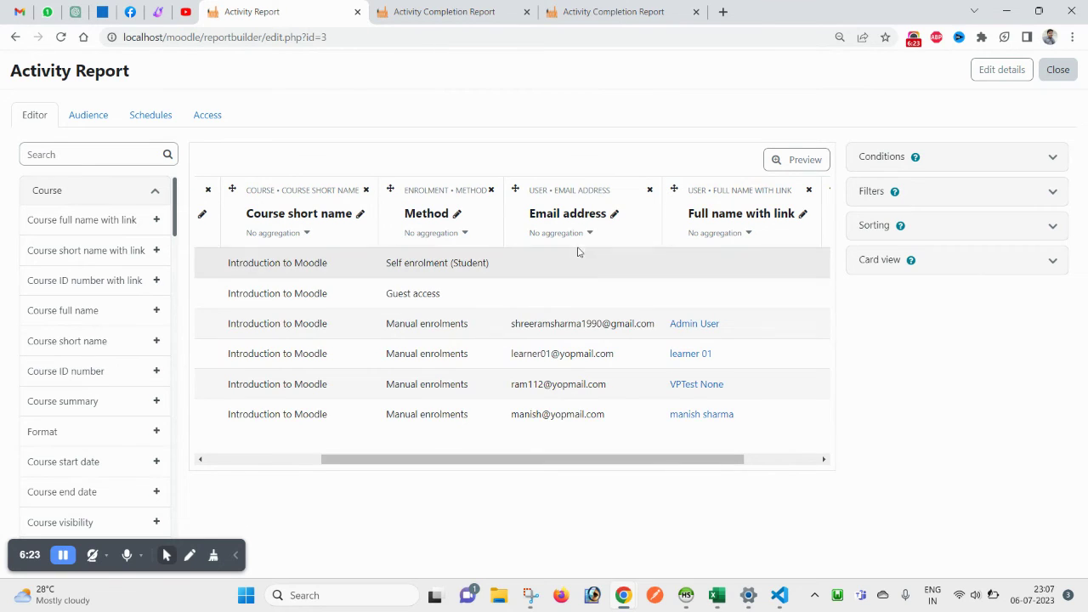
pyautogui.moveTo(522, 460); pyautogui.dragTo(596, 459)
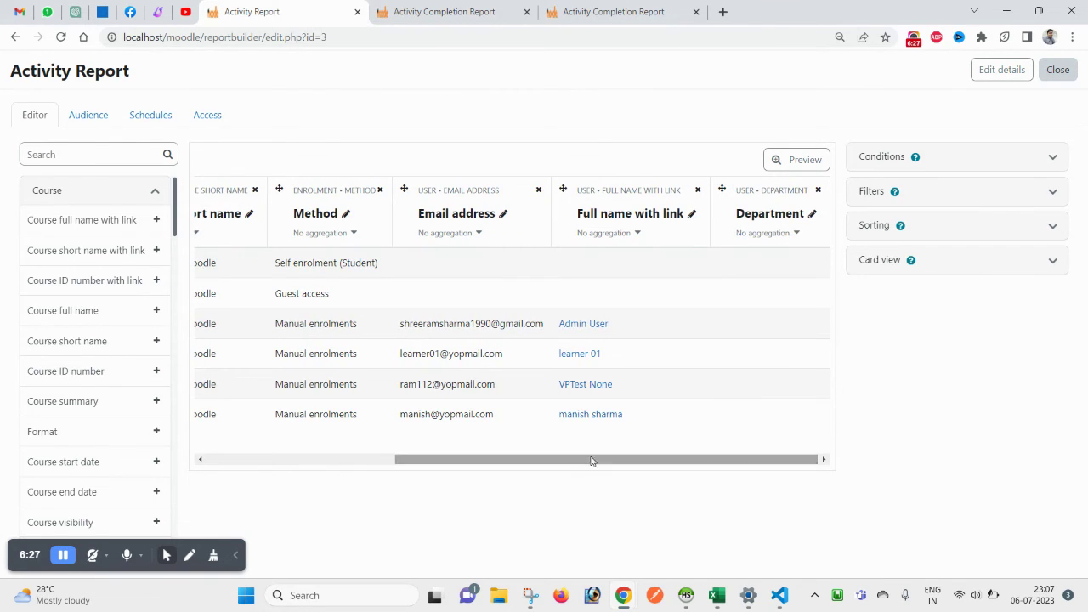
pyautogui.moveTo(662, 451); pyautogui.dragTo(216, 417)
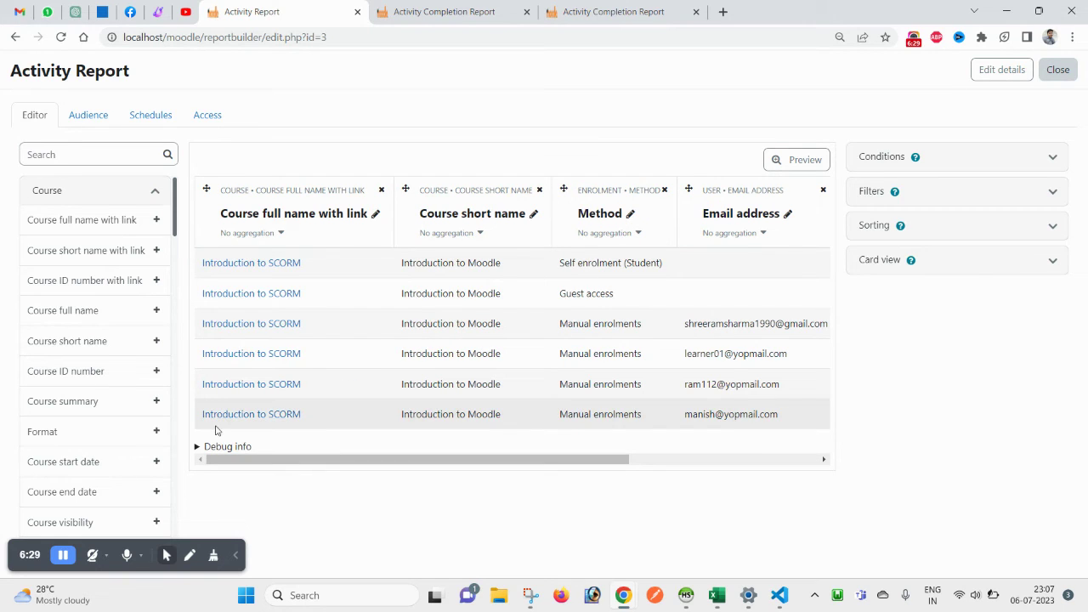
pyautogui.scroll(-2, 90, 382)
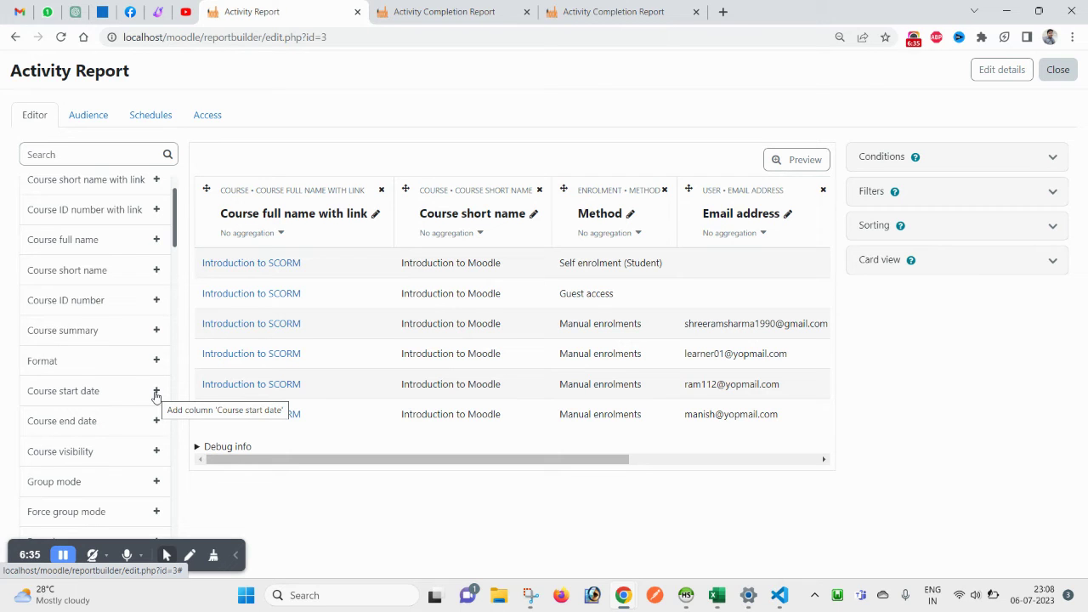
pyautogui.click(157, 392)
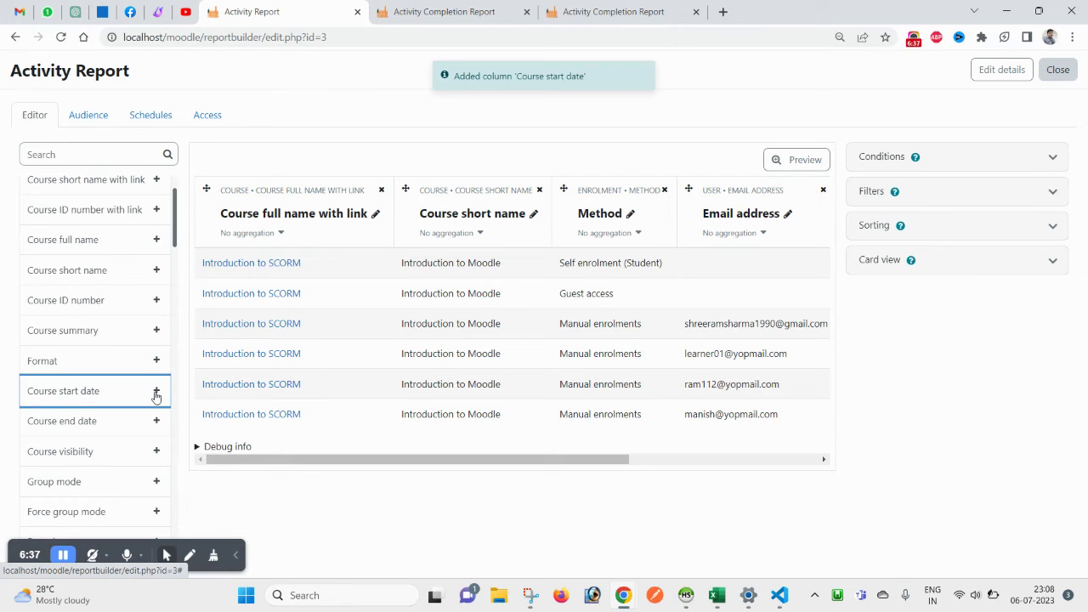
pyautogui.moveTo(428, 545); pyautogui.dragTo(702, 530)
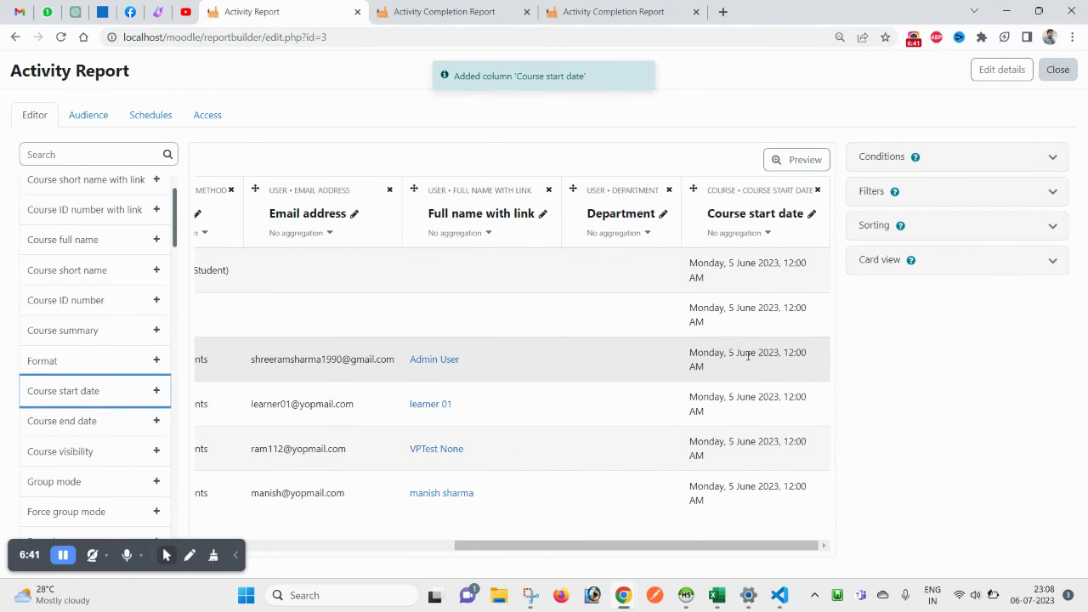
pyautogui.tripleClick(714, 265)
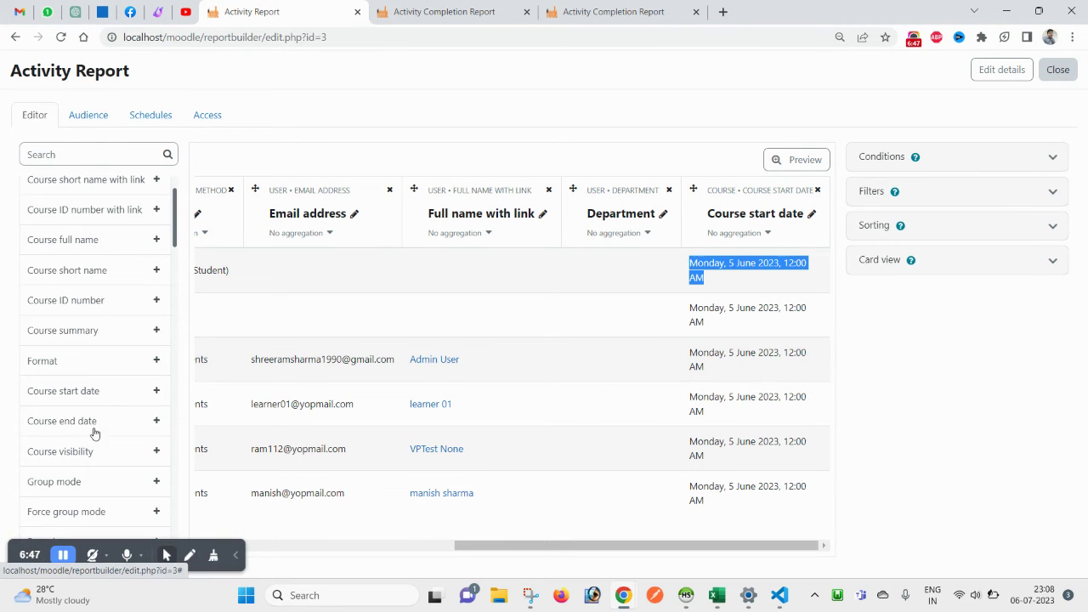
# Step: Collapse the Course, Course category, Enrolment, User, Group and Course completion column groups, leaving Course access expanded
pyautogui.scroll(-1, 112, 425)
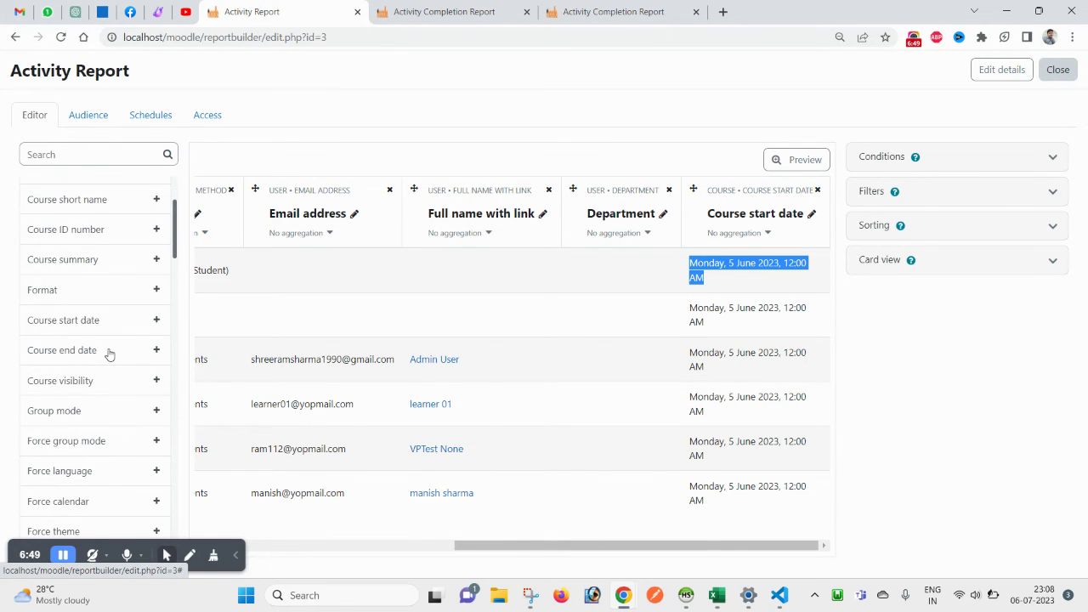
pyautogui.scroll(-3, 100, 468)
pyautogui.scroll(-1, 100, 469)
pyautogui.click(155, 344)
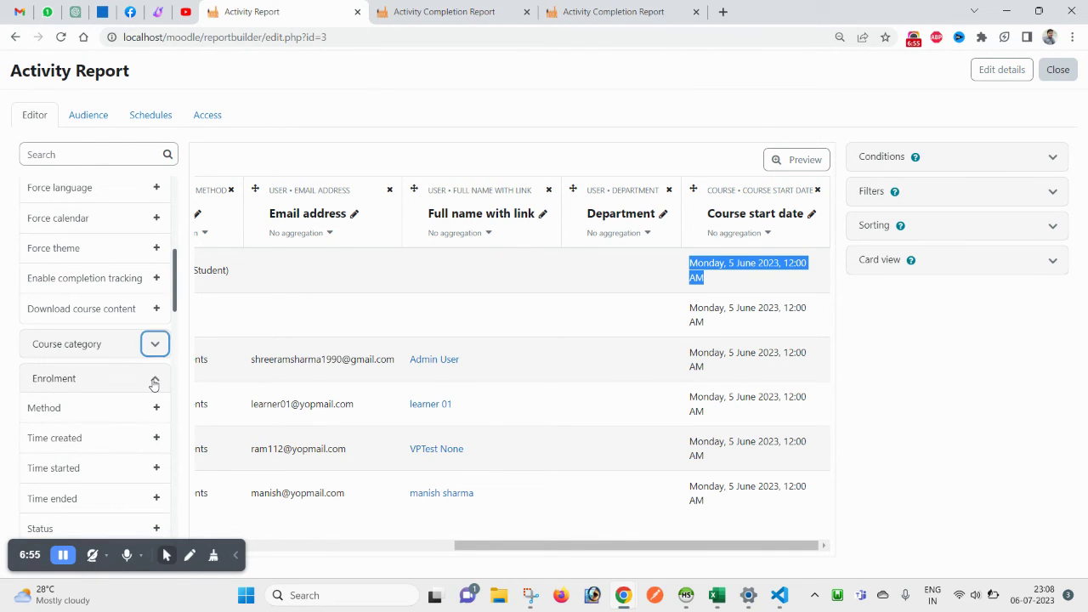
pyautogui.click(155, 379)
pyautogui.click(154, 309)
pyautogui.scroll(-1, 116, 410)
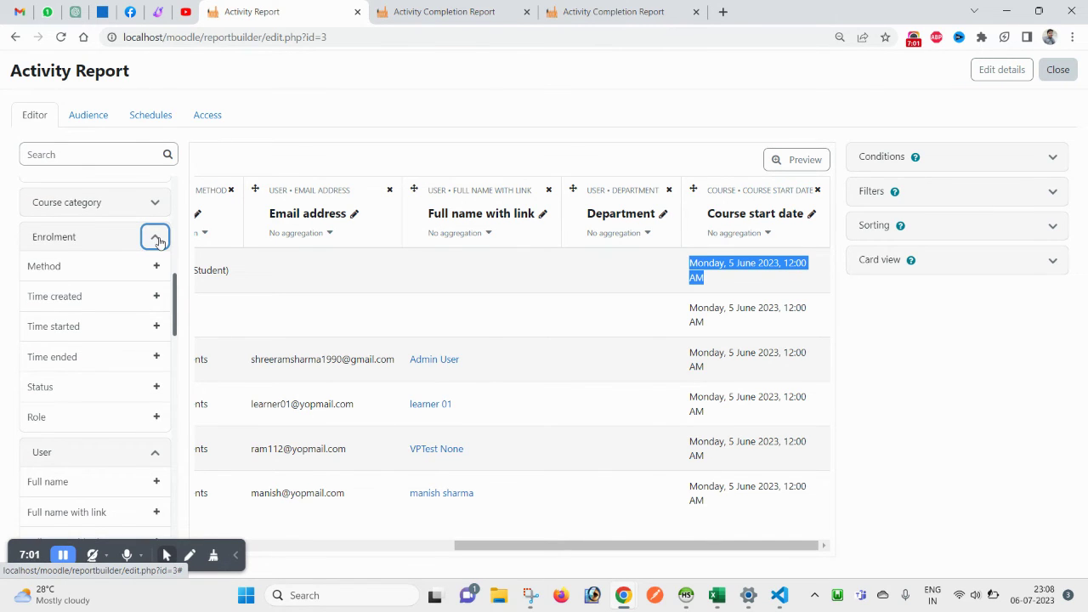
pyautogui.click(156, 239)
pyautogui.click(155, 272)
pyautogui.click(153, 306)
pyautogui.click(154, 341)
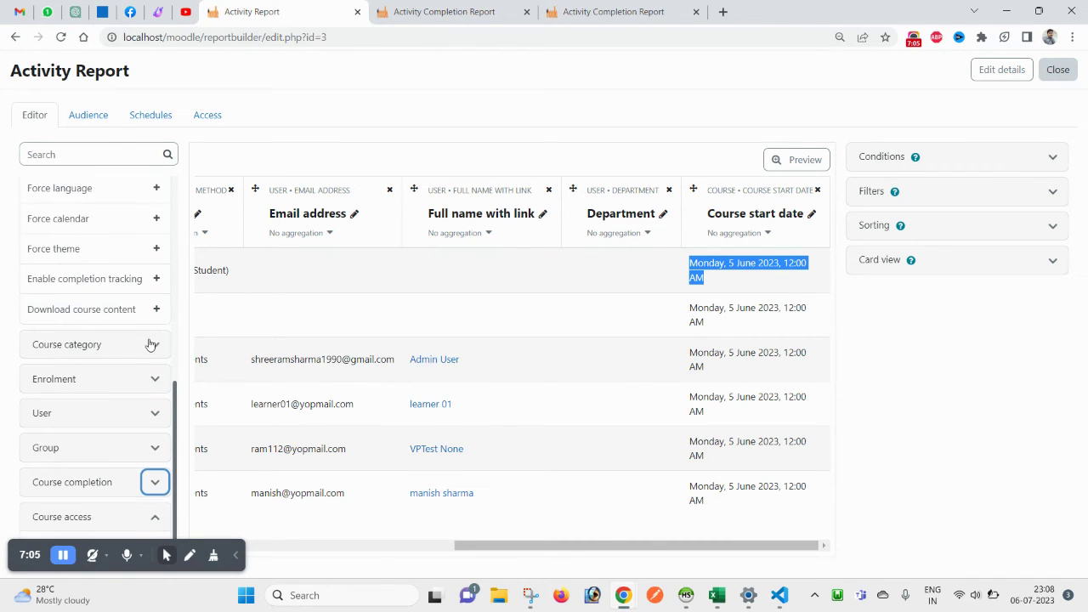
pyautogui.scroll(5, 156, 234)
pyautogui.click(156, 193)
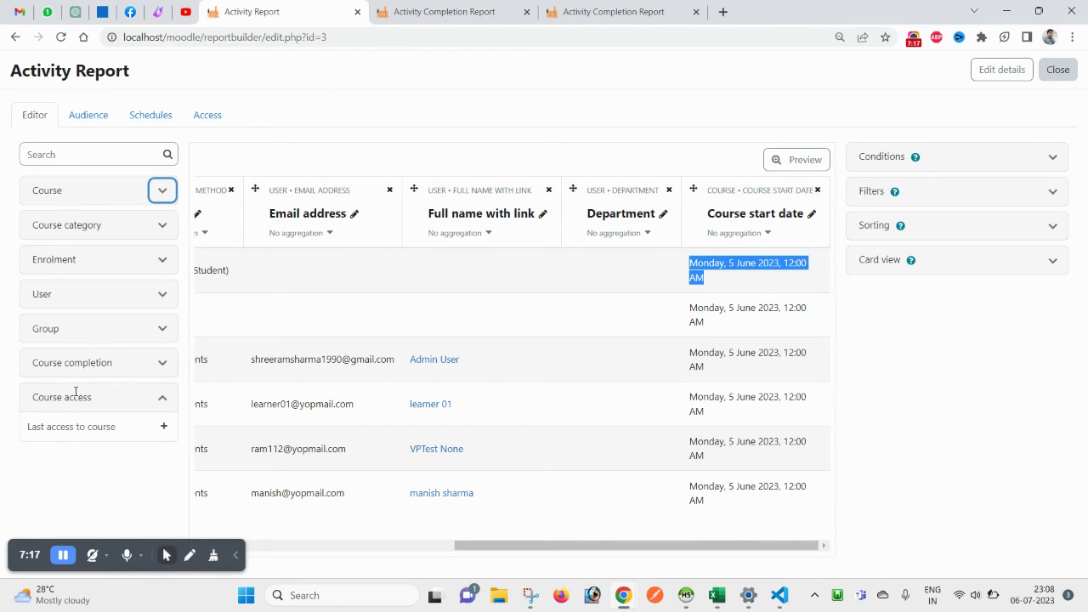
# Step: Add the Last access to course column from the Course access group and check its dates in the table
pyautogui.click(164, 428)
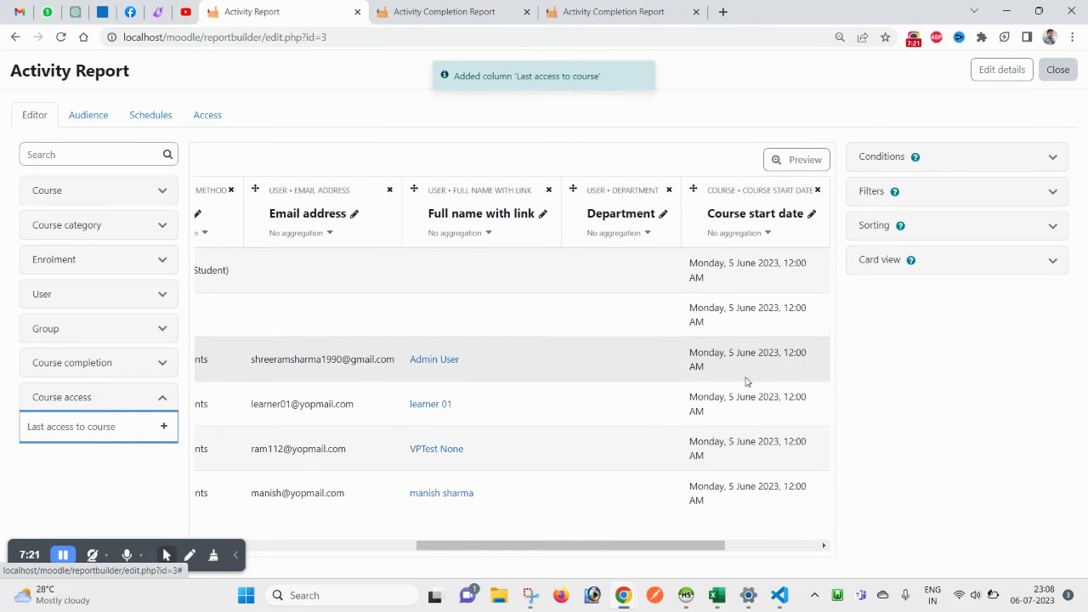
pyautogui.moveTo(624, 545); pyautogui.dragTo(751, 525)
pyautogui.tripleClick(717, 360)
pyautogui.doubleClick(712, 404)
pyautogui.moveTo(713, 404); pyautogui.dragTo(702, 372)
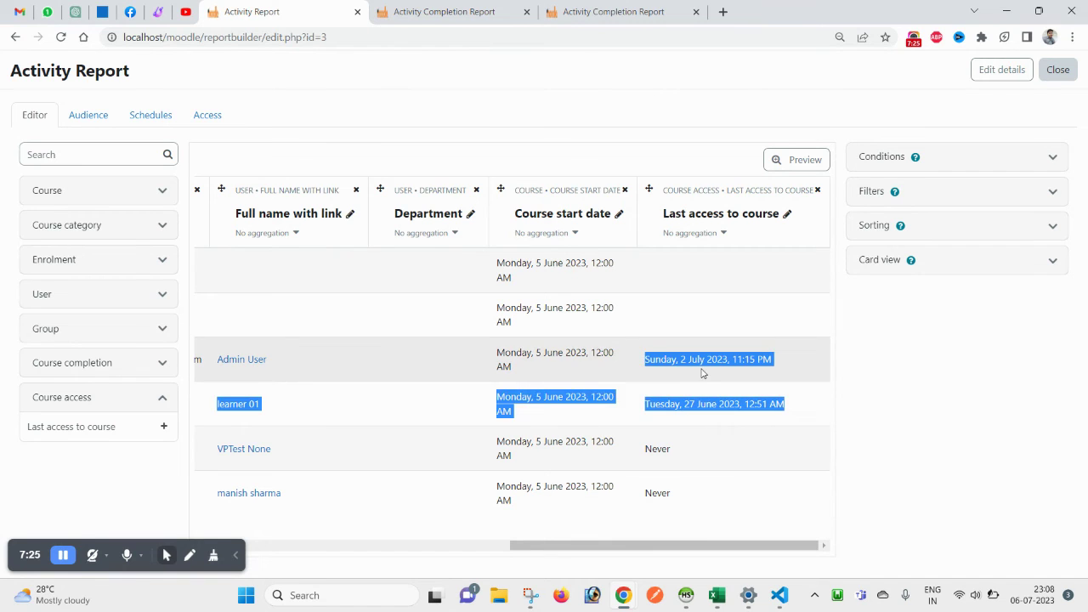
pyautogui.moveTo(633, 548); pyautogui.dragTo(329, 542)
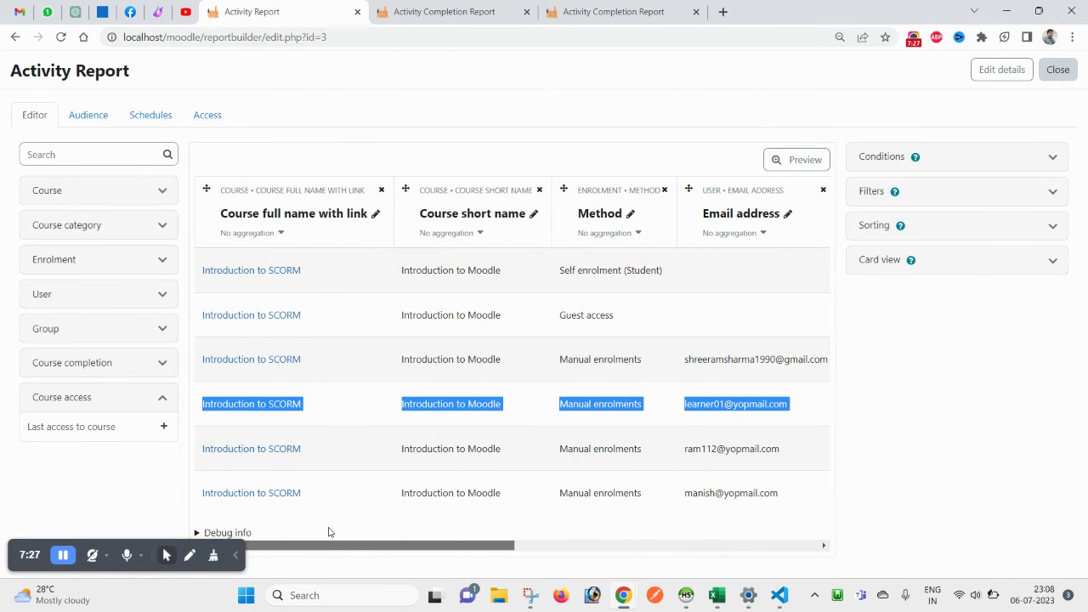
# Step: Collapse the Course access group, expand Course completion, and add the Student progress column to the report
pyautogui.click(158, 402)
pyautogui.click(162, 364)
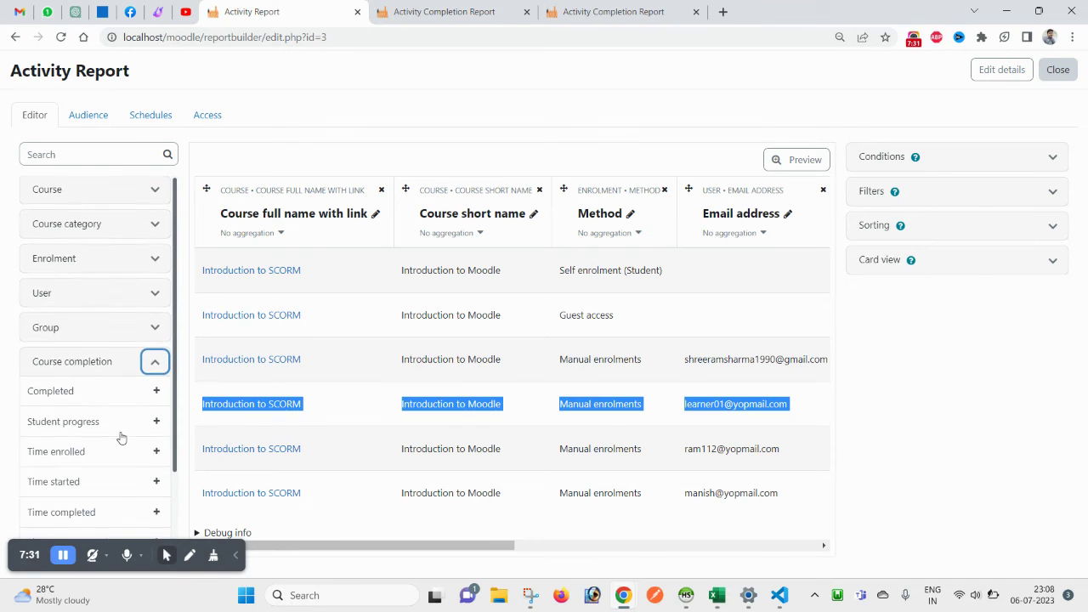
pyautogui.scroll(-1, 127, 426)
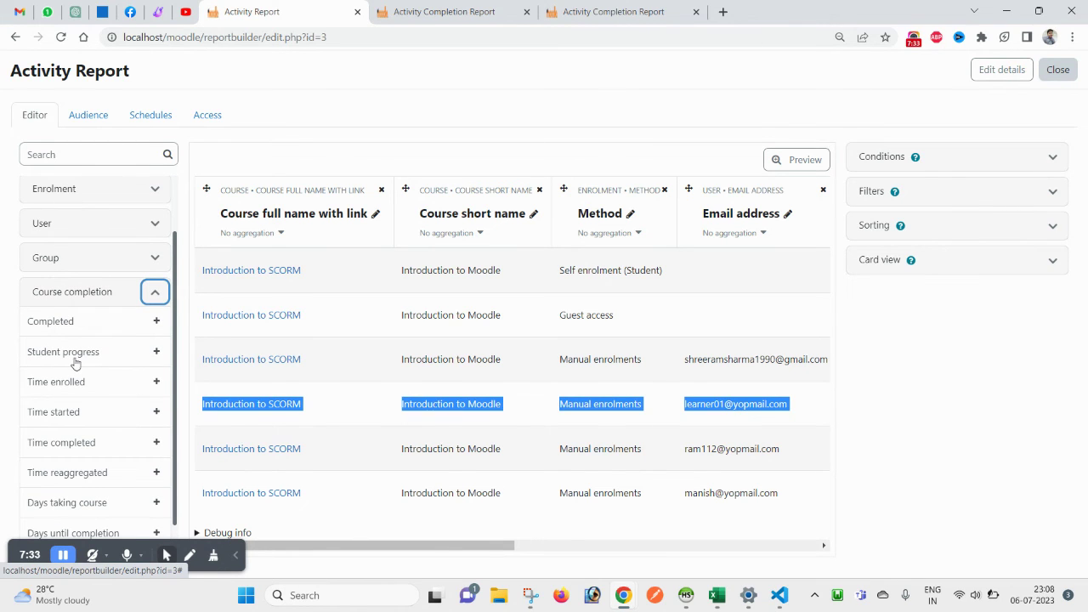
pyautogui.click(157, 352)
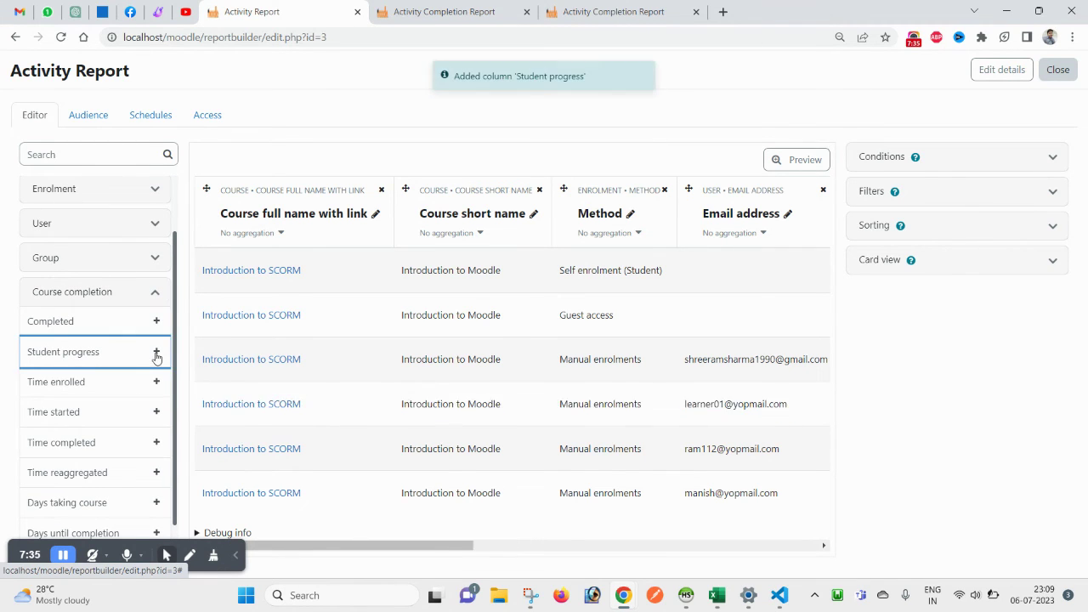
# Step: Add the Time enrolled column from the Course completion group and move it ahead of the Student progress column
pyautogui.moveTo(372, 545); pyautogui.dragTo(715, 530)
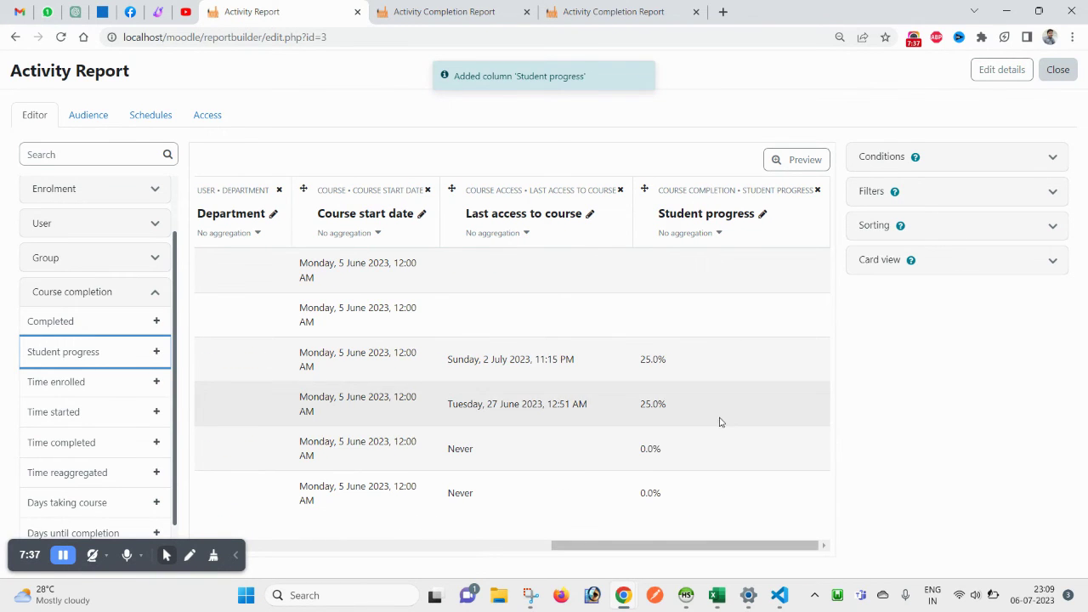
pyautogui.click(157, 383)
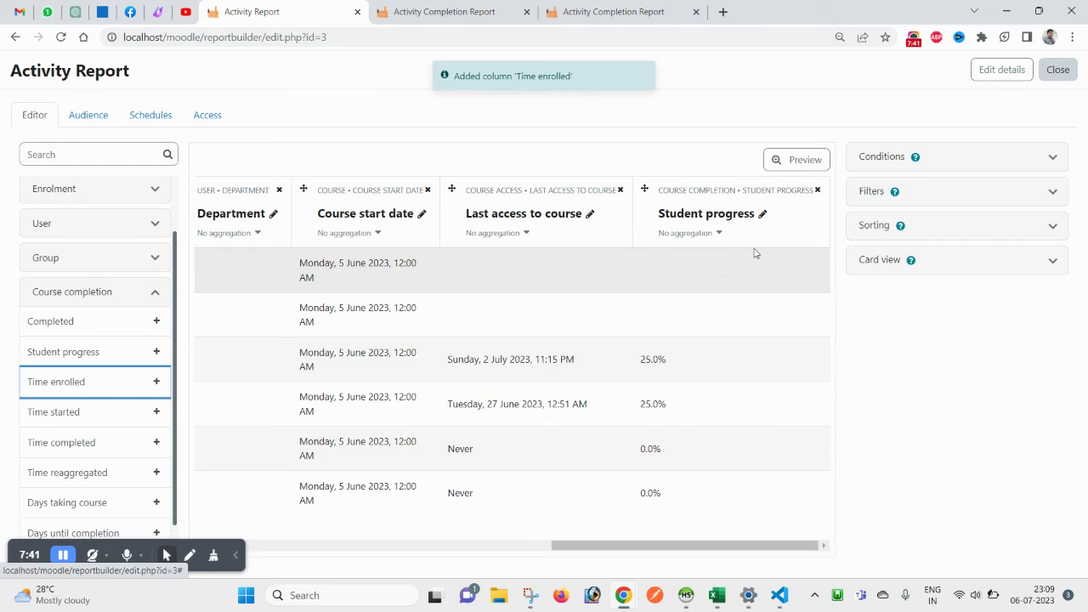
pyautogui.moveTo(609, 550); pyautogui.dragTo(712, 530)
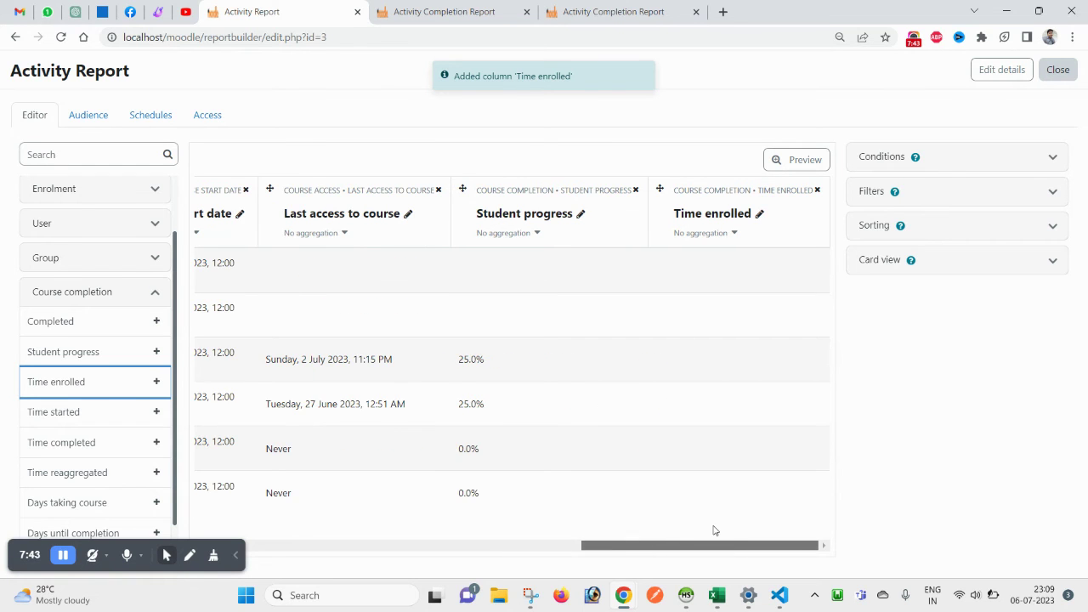
pyautogui.moveTo(660, 189); pyautogui.dragTo(468, 192)
# Step: Add the Completed and Time completed columns from the Course completion group and check them in the table
pyautogui.moveTo(638, 545); pyautogui.dragTo(187, 474)
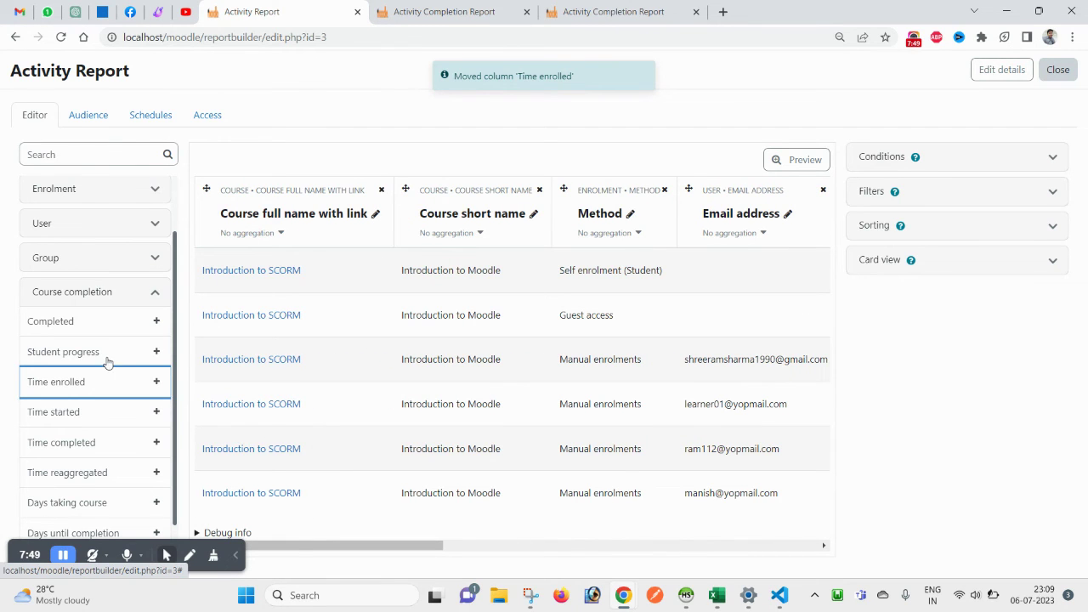
pyautogui.click(158, 323)
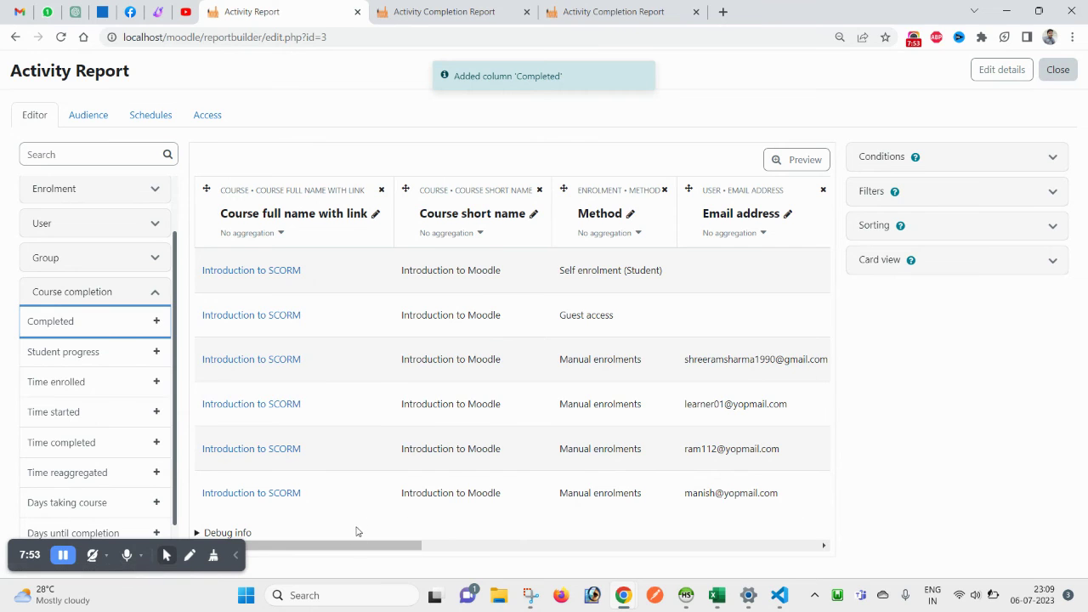
pyautogui.moveTo(336, 546); pyautogui.dragTo(786, 545)
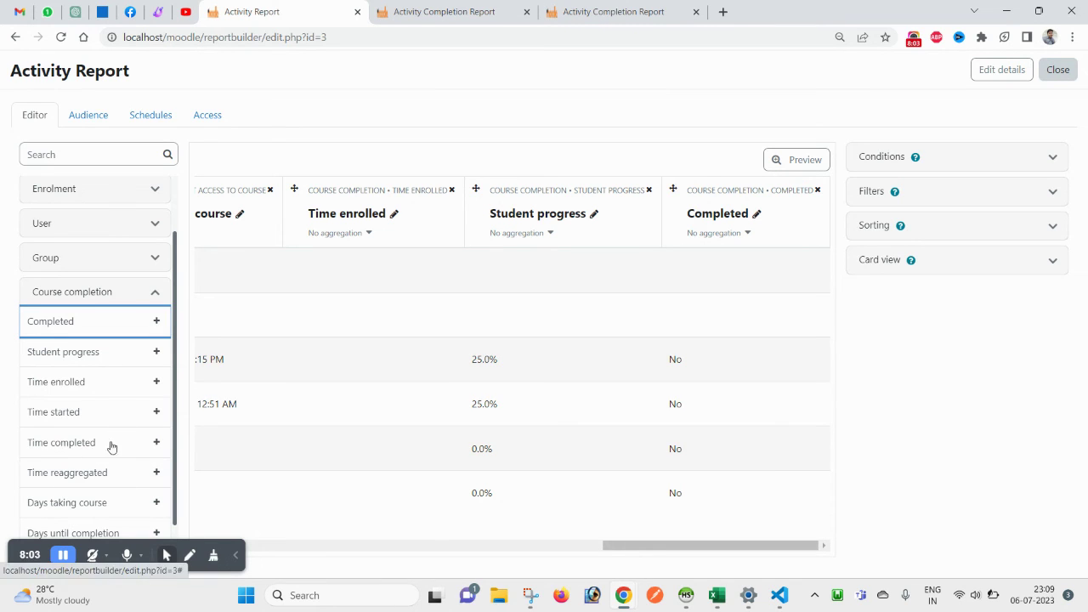
pyautogui.click(157, 444)
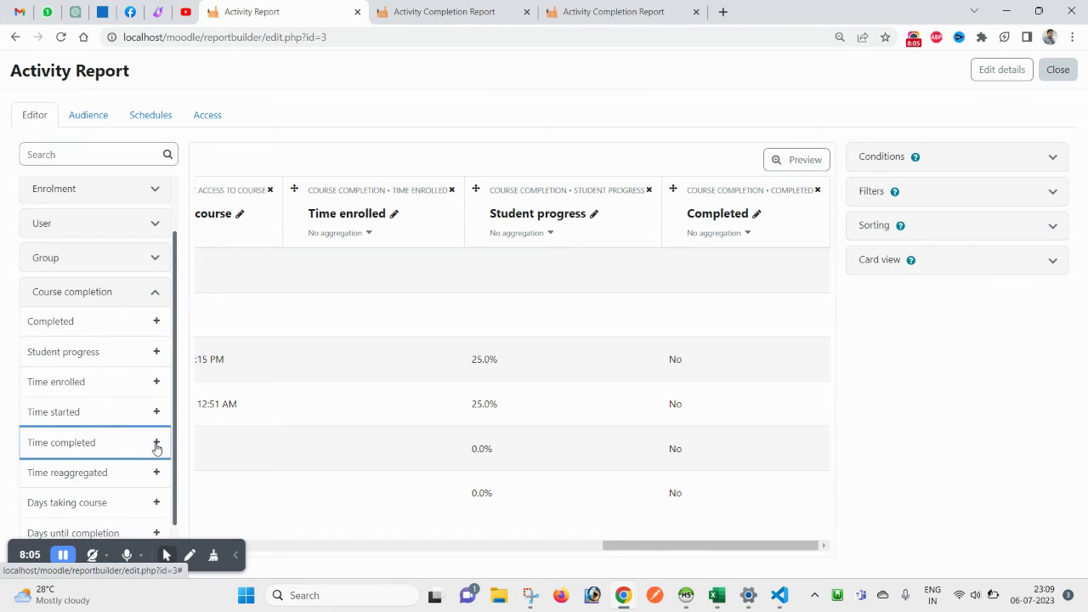
pyautogui.moveTo(718, 545); pyautogui.dragTo(778, 542)
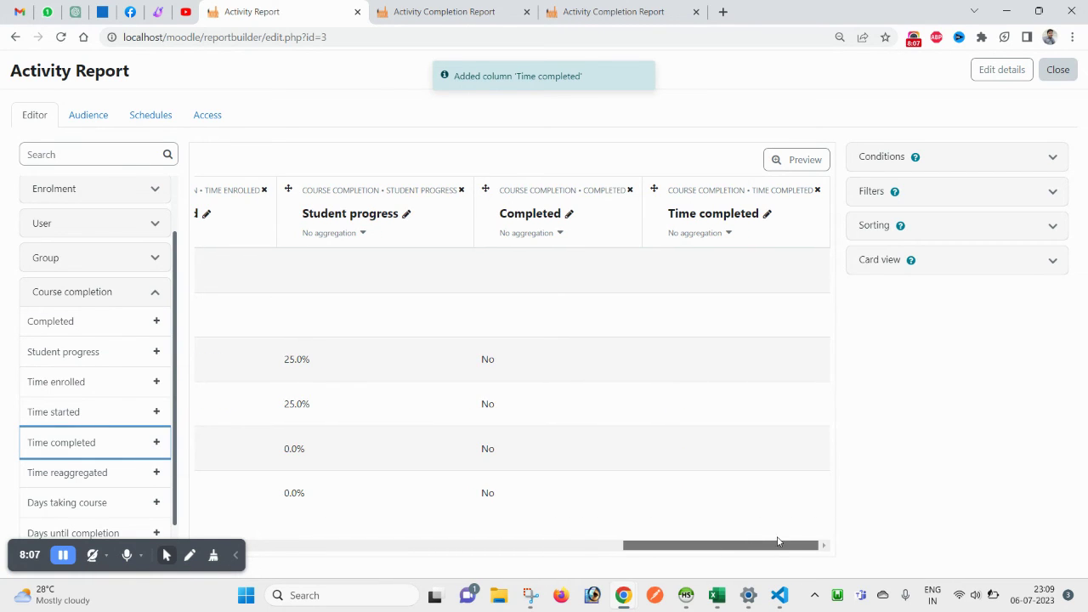
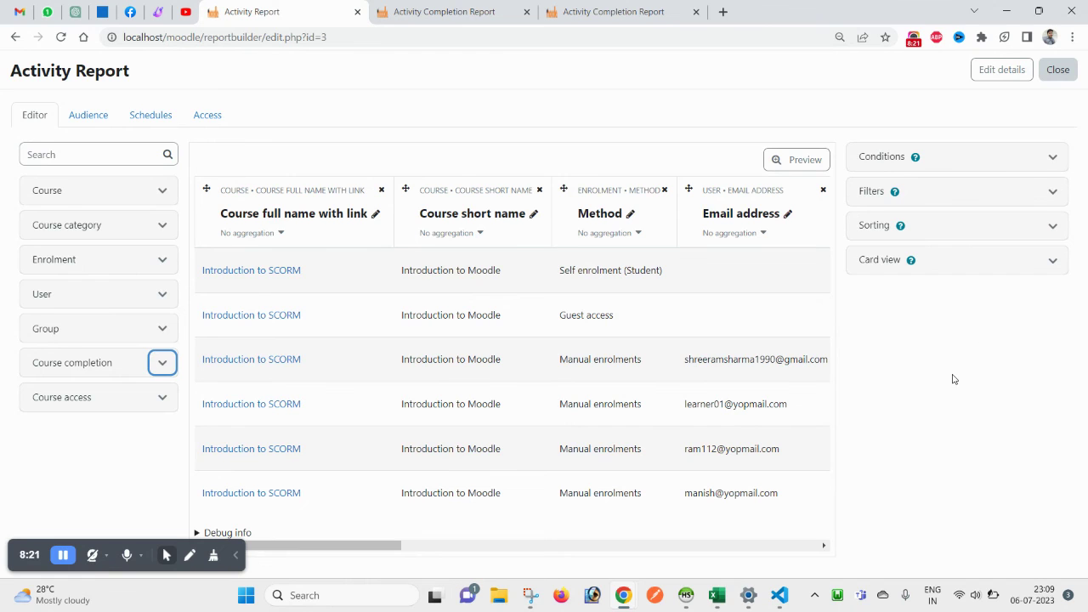
# Step: Close the Activity Report editor to return to the custom reports list, and reset the browser zoom to 100%
pyautogui.hotkey('ctrl', '-')
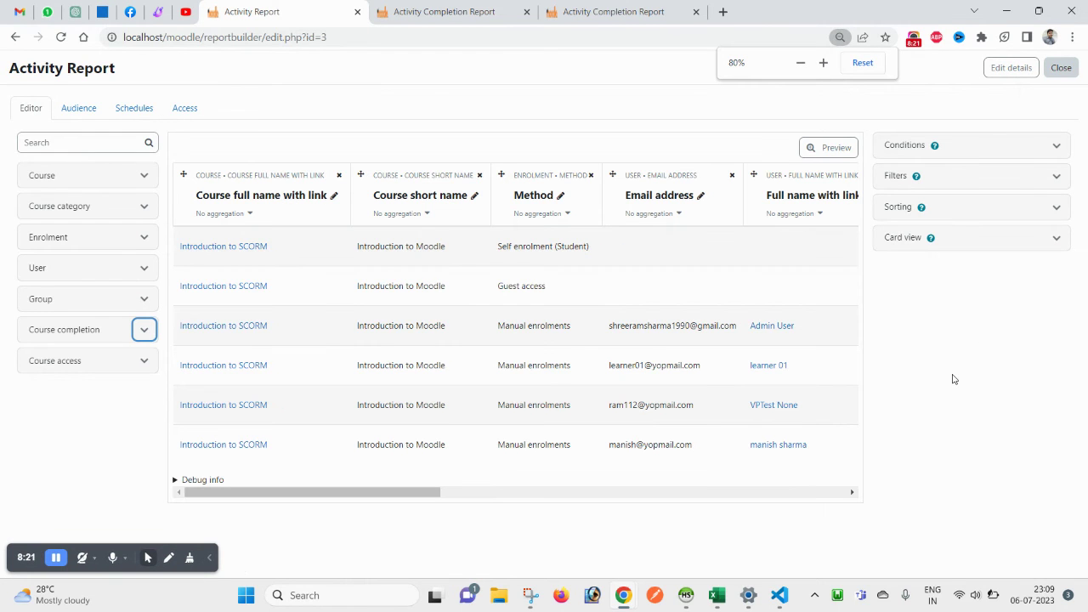
pyautogui.click(1060, 73)
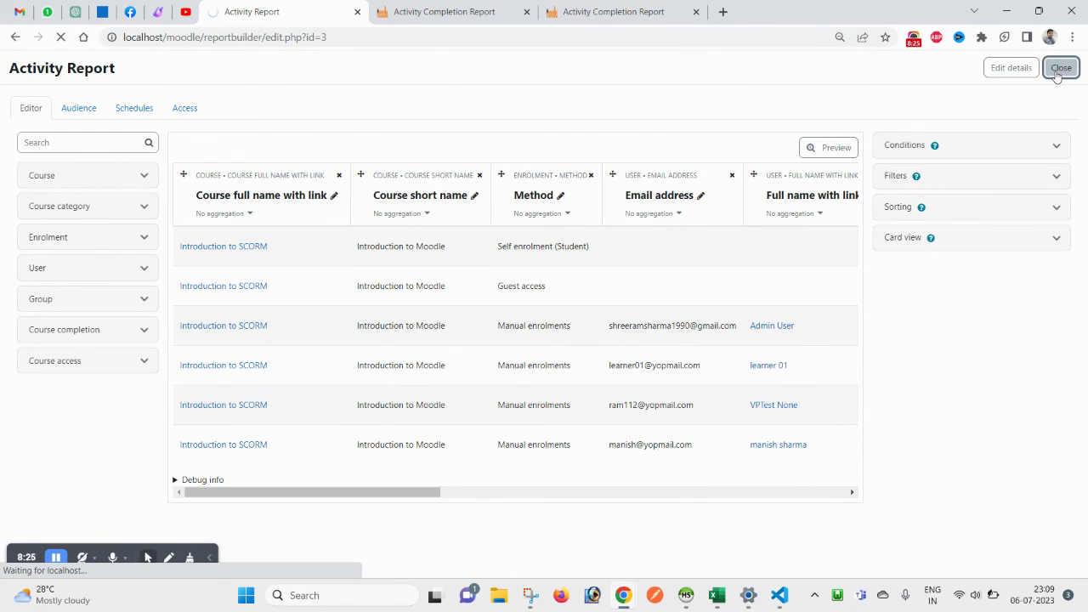
pyautogui.rightClick(663, 154)
pyautogui.click(711, 196)
pyautogui.click(840, 37)
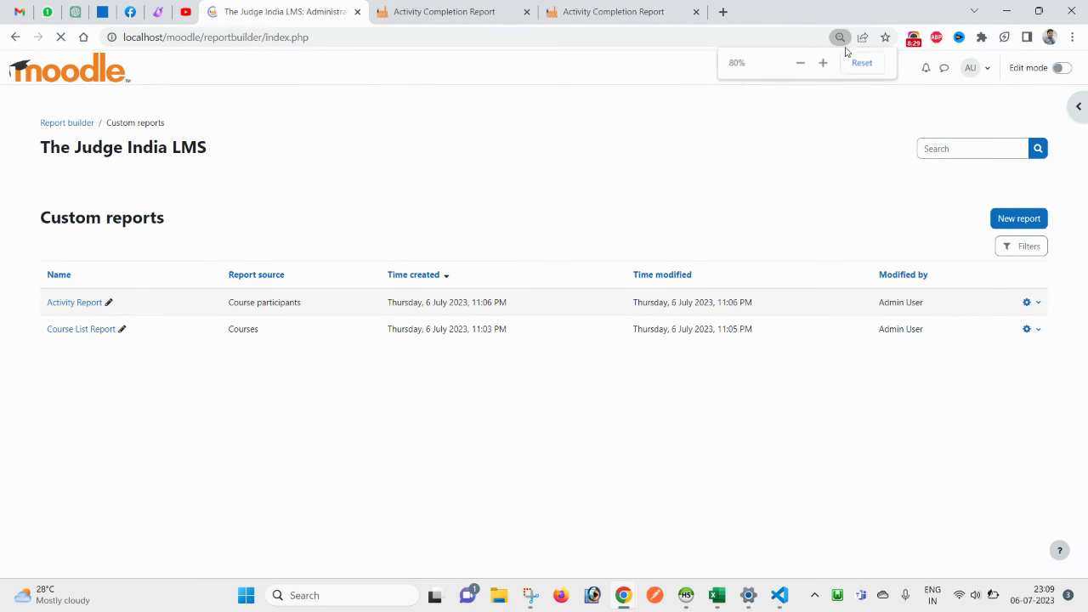
pyautogui.click(861, 61)
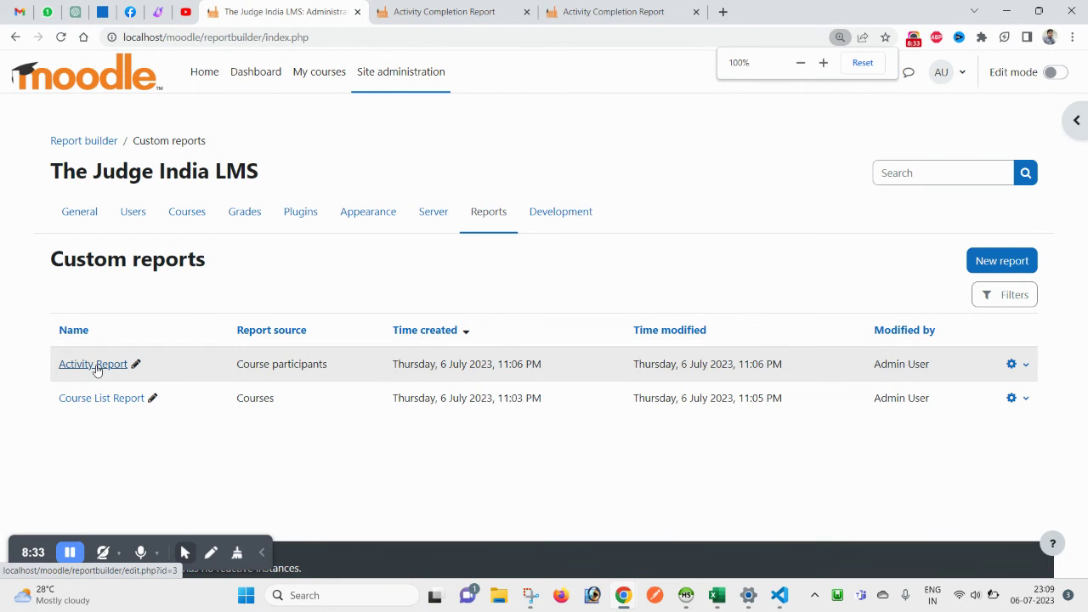
# Step: Open the Activity Report editor in a separate browser tab, examine its Conditions settings, and close that tab
pyautogui.keyDown('ctrl'); pyautogui.click(95, 365); pyautogui.keyUp('ctrl')
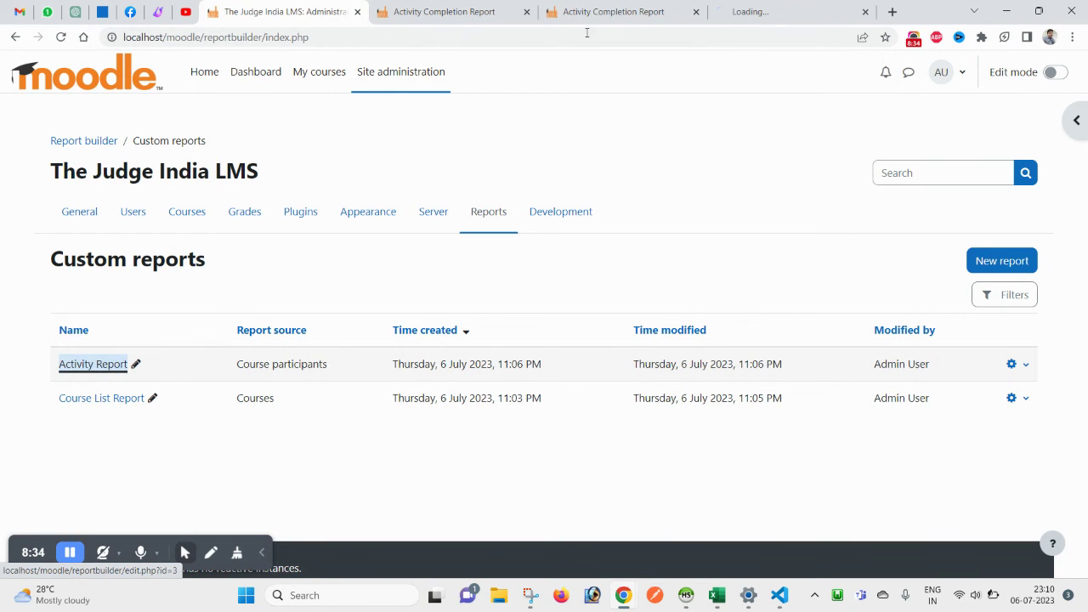
pyautogui.click(767, 8)
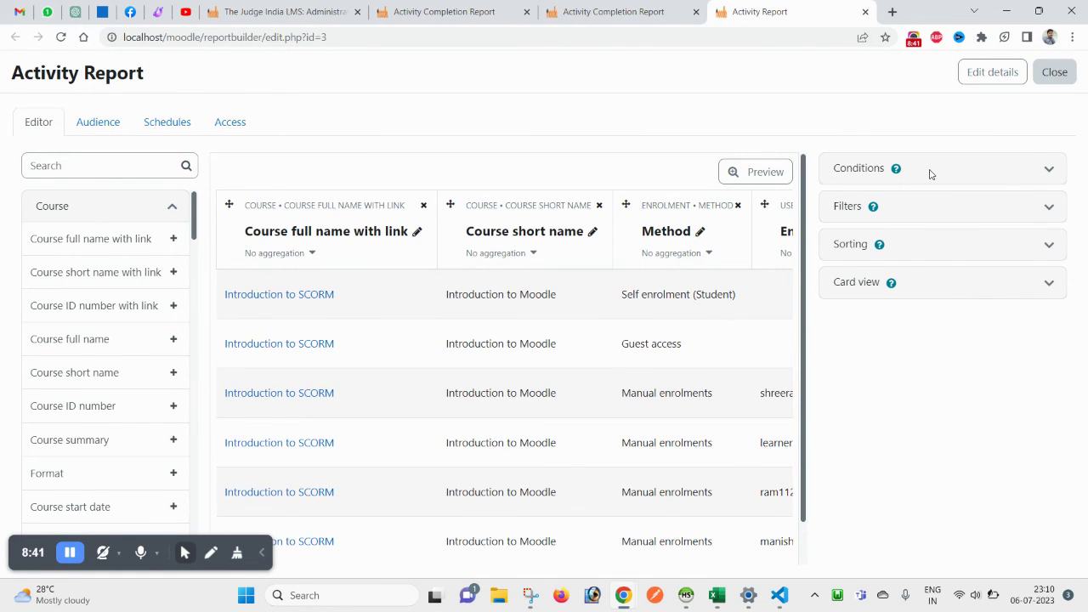
pyautogui.click(1040, 173)
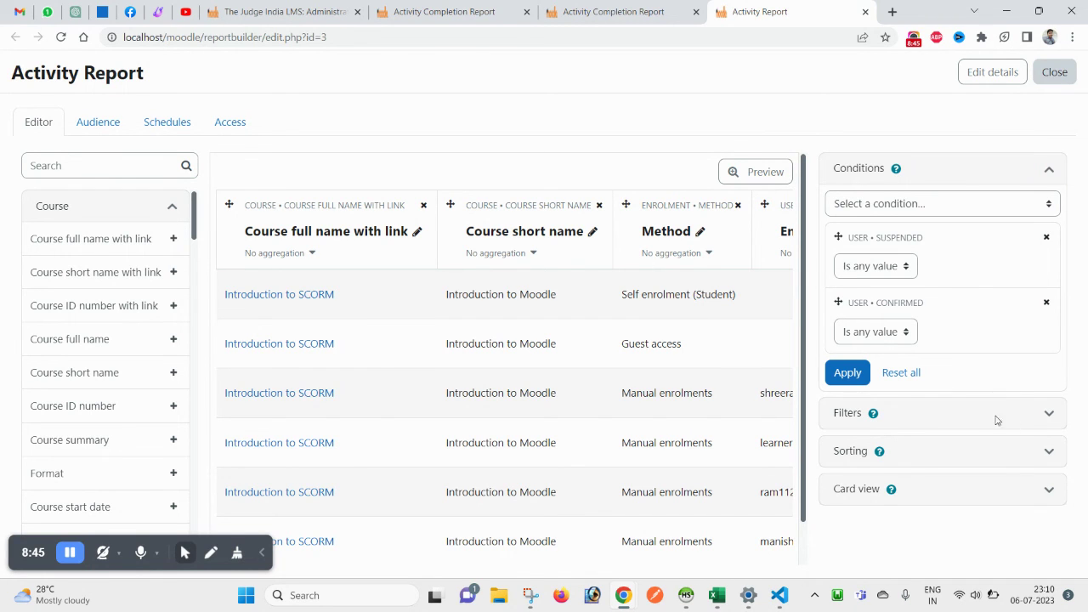
pyautogui.click(865, 12)
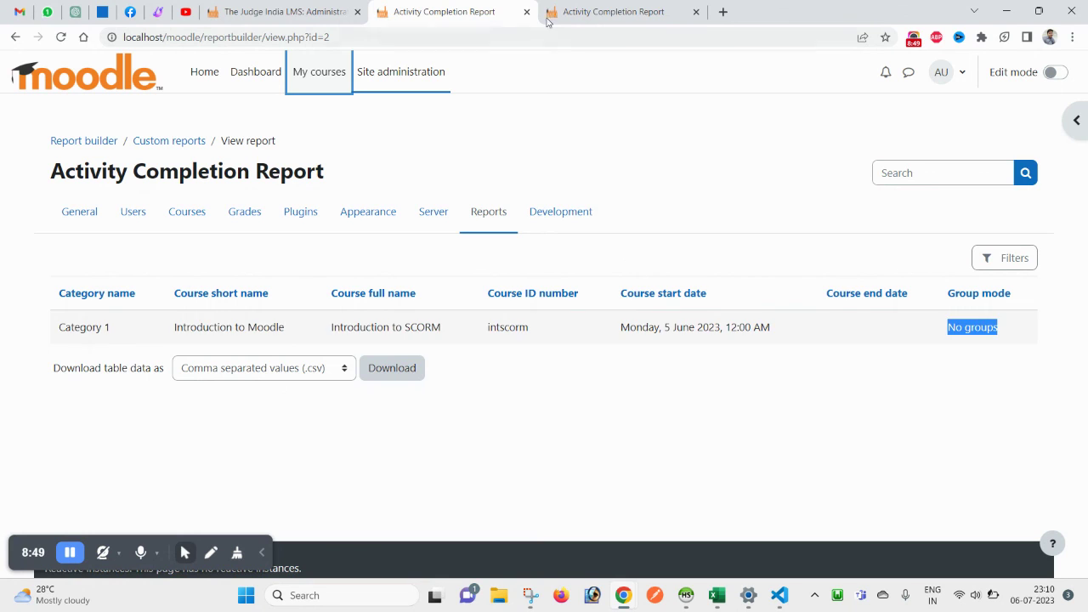
# Step: Return to the custom reports list, open the Activity Report in its view page, and look through the whole table
pyautogui.click(314, 7)
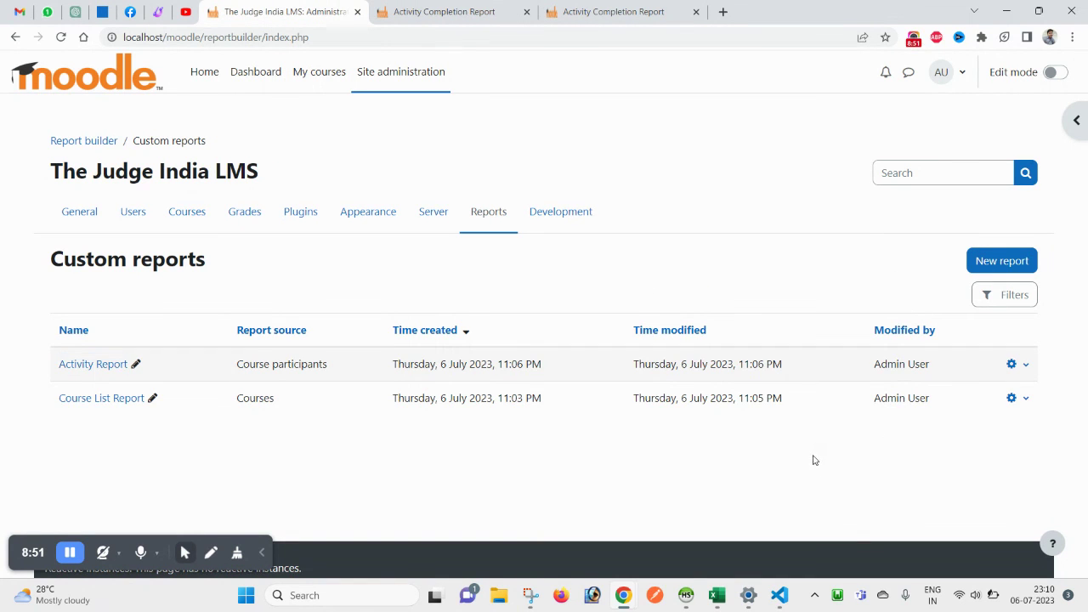
pyautogui.click(1023, 365)
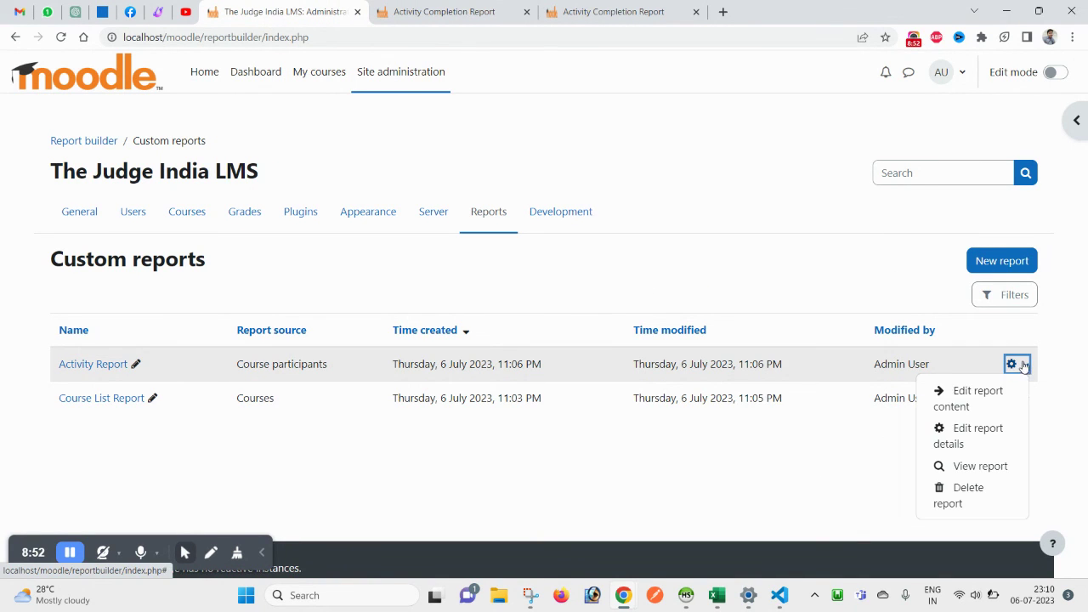
pyautogui.click(984, 466)
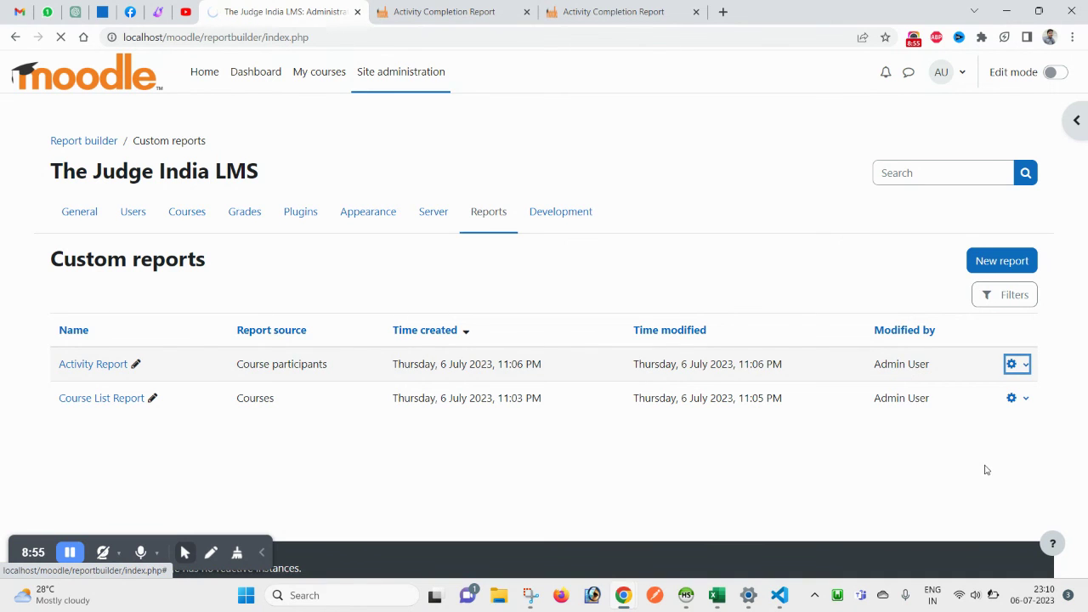
pyautogui.scroll(-4, 511, 447)
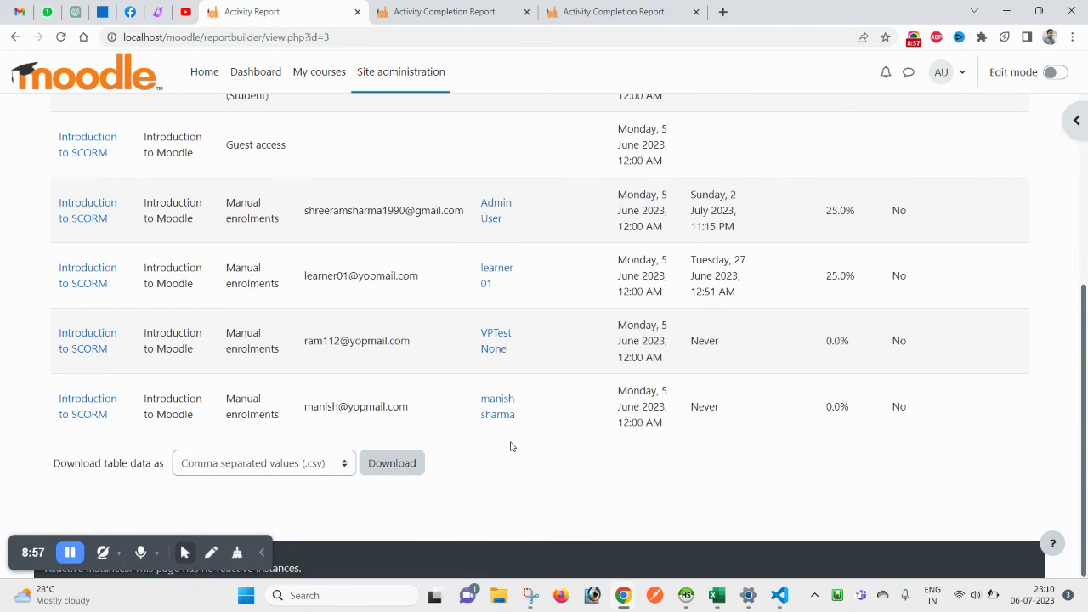
pyautogui.scroll(5, 511, 446)
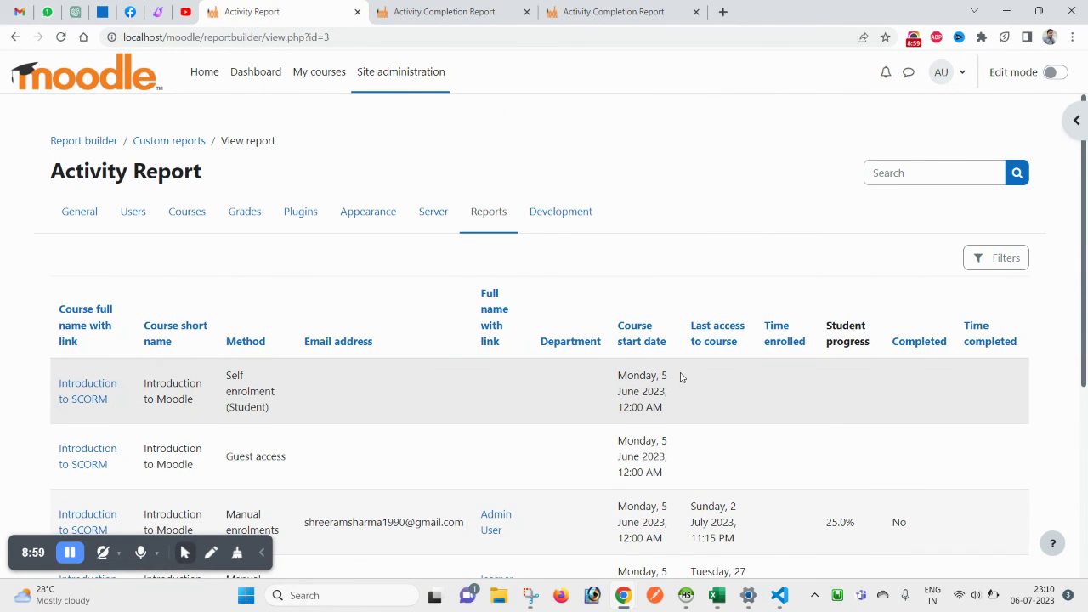
pyautogui.scroll(-4, 630, 425)
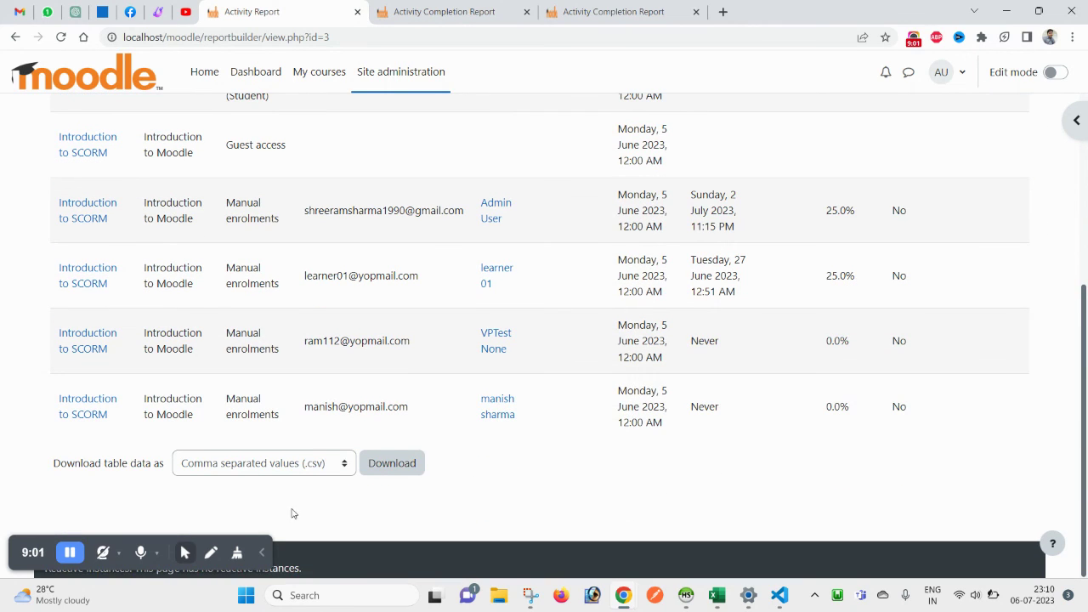
# Step: Download the report's table data as Microsoft Excel (.xlsx) and open the downloaded file
pyautogui.click(293, 469)
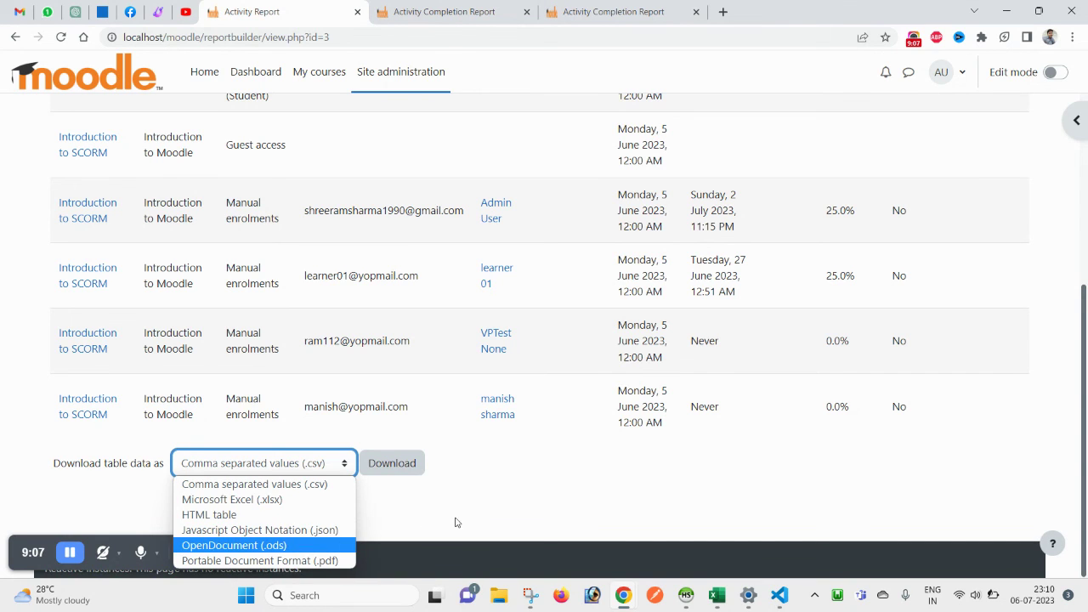
pyautogui.click(277, 501)
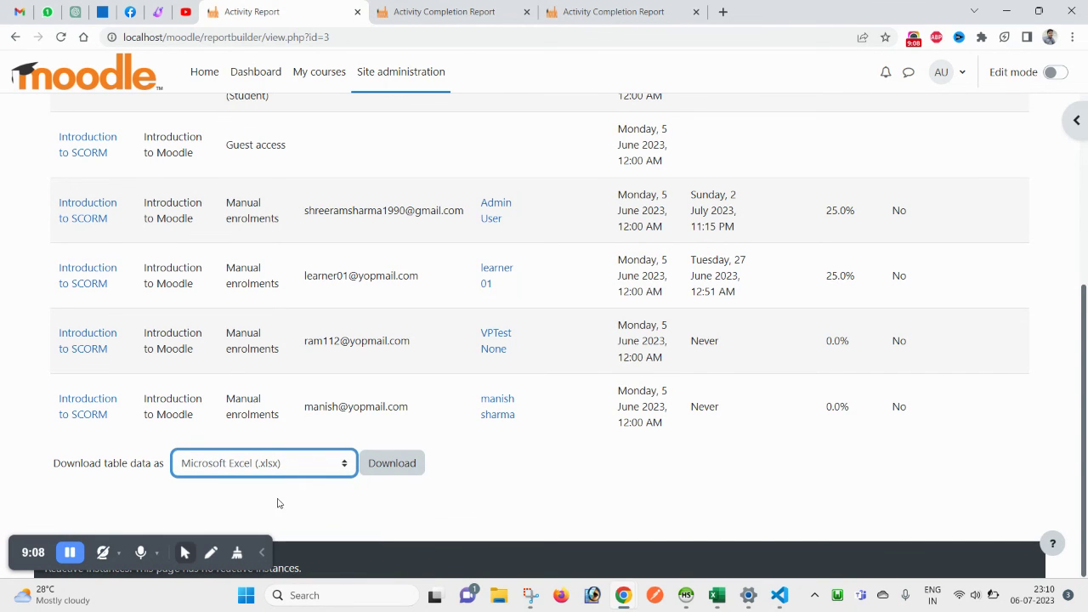
pyautogui.click(385, 469)
pyautogui.click(75, 558)
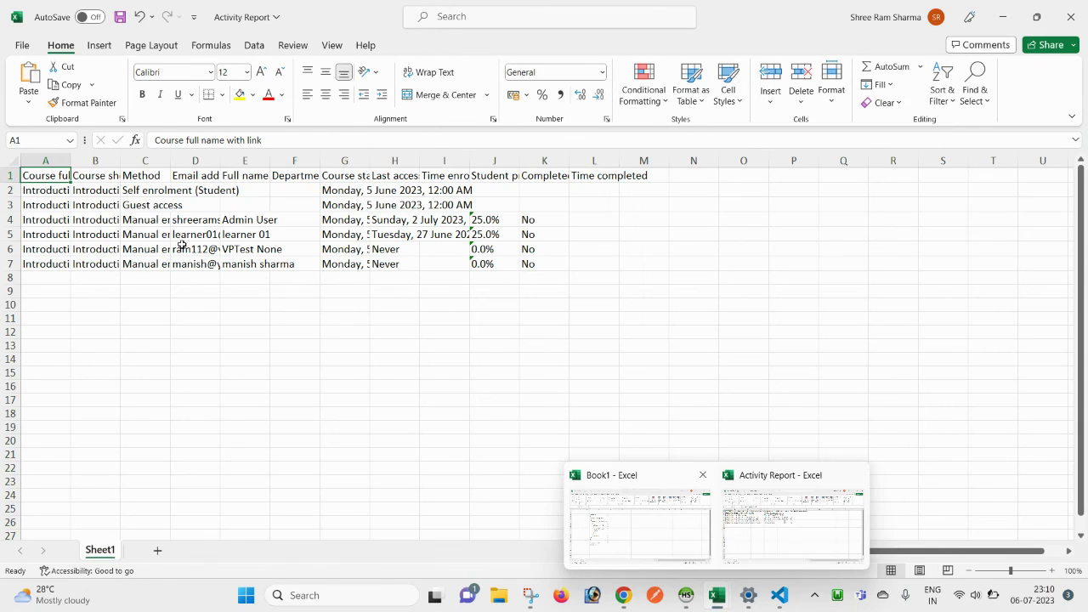
# Step: Check the exported Activity Report sheet in Excel, and switch back to the report page in the browser
pyautogui.click(138, 303)
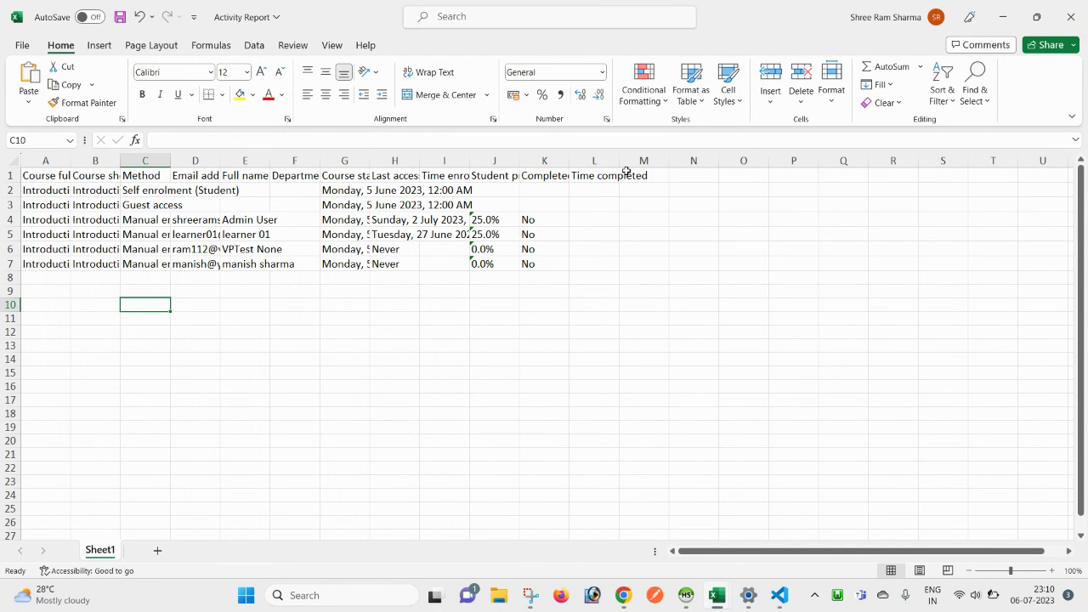
pyautogui.hotkey('alt', 'Tab')
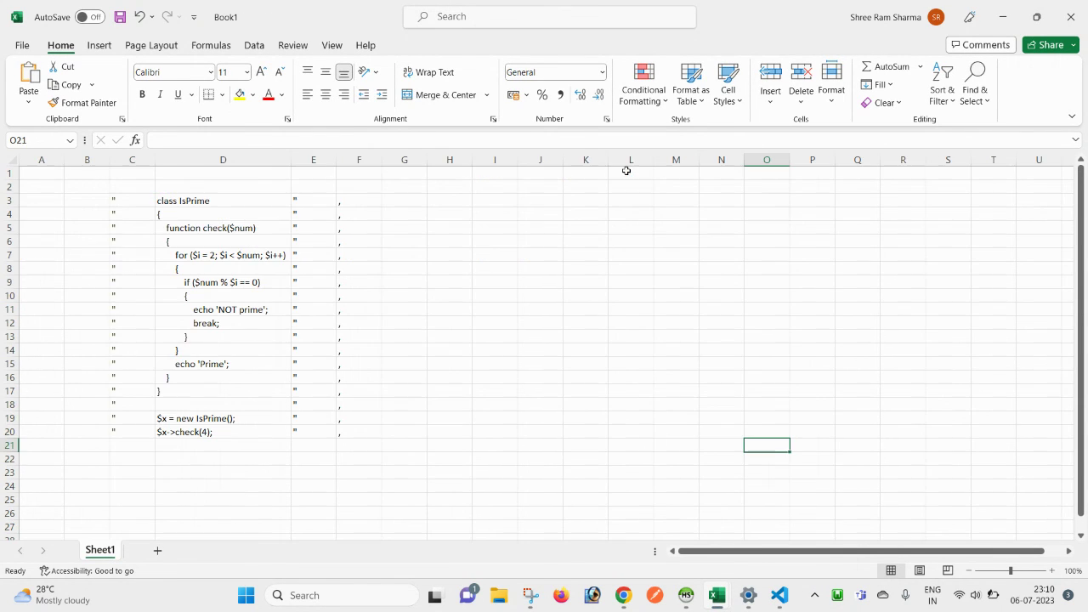
pyautogui.hotkey('alt', 'Tab')
pyautogui.press('Tab')
pyautogui.scroll(4, 603, 360)
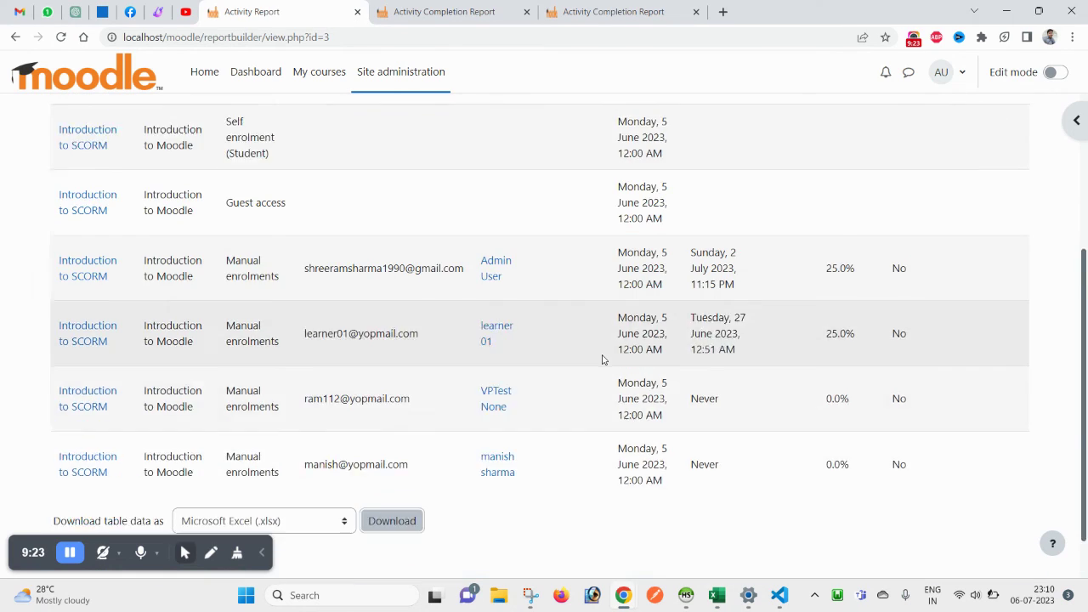